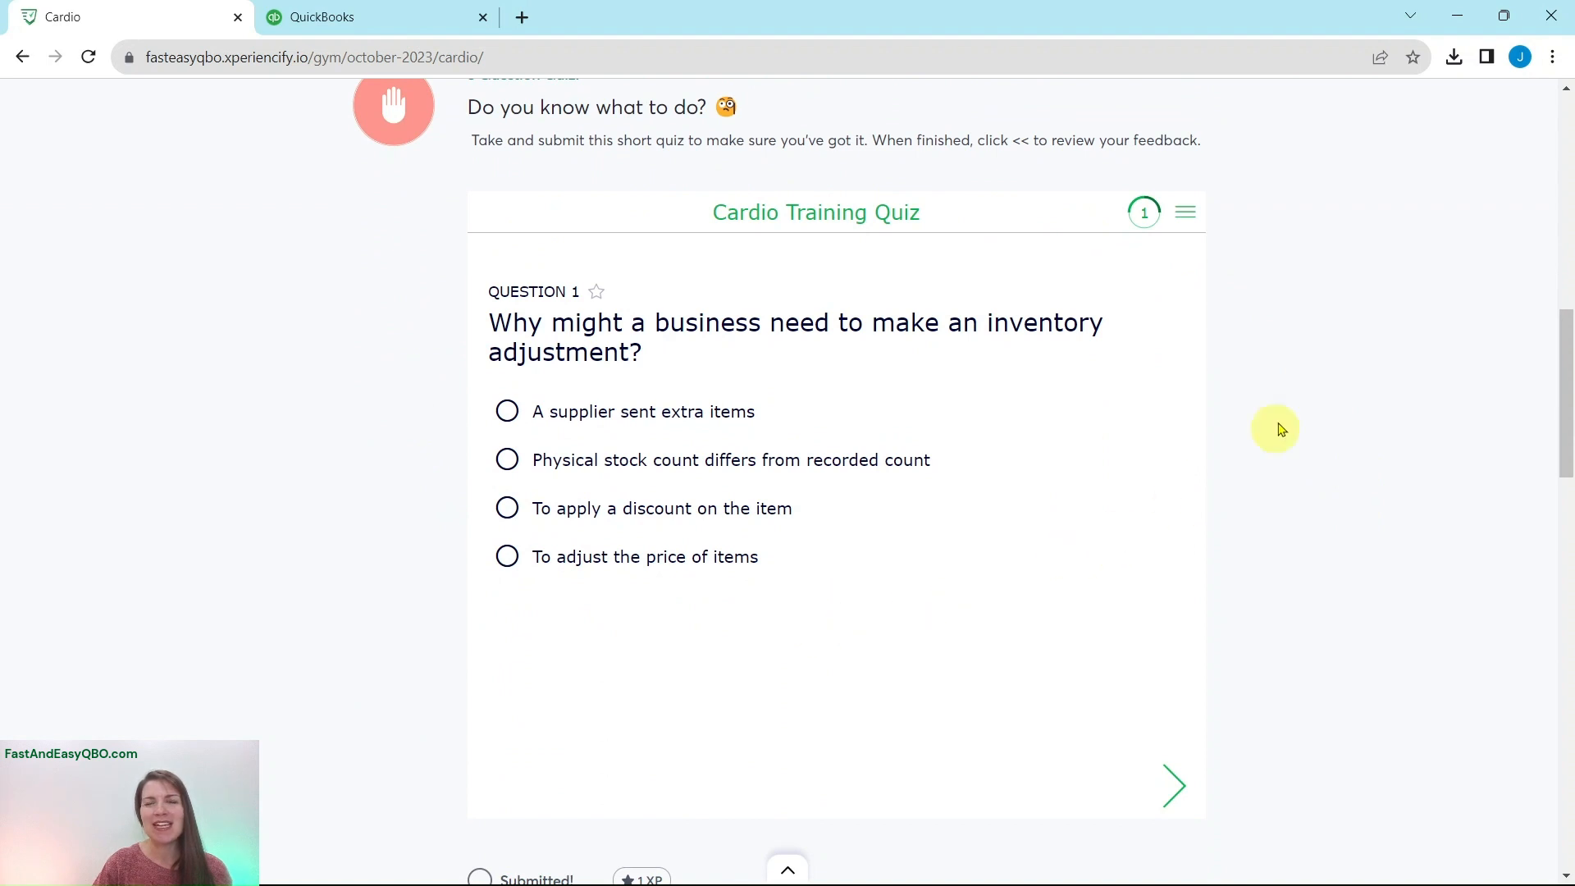
Find the hands-on practice section of the Cardio course page and open the exercise on invoicing delayed charges
scroll(1278, 410, "down", 10)
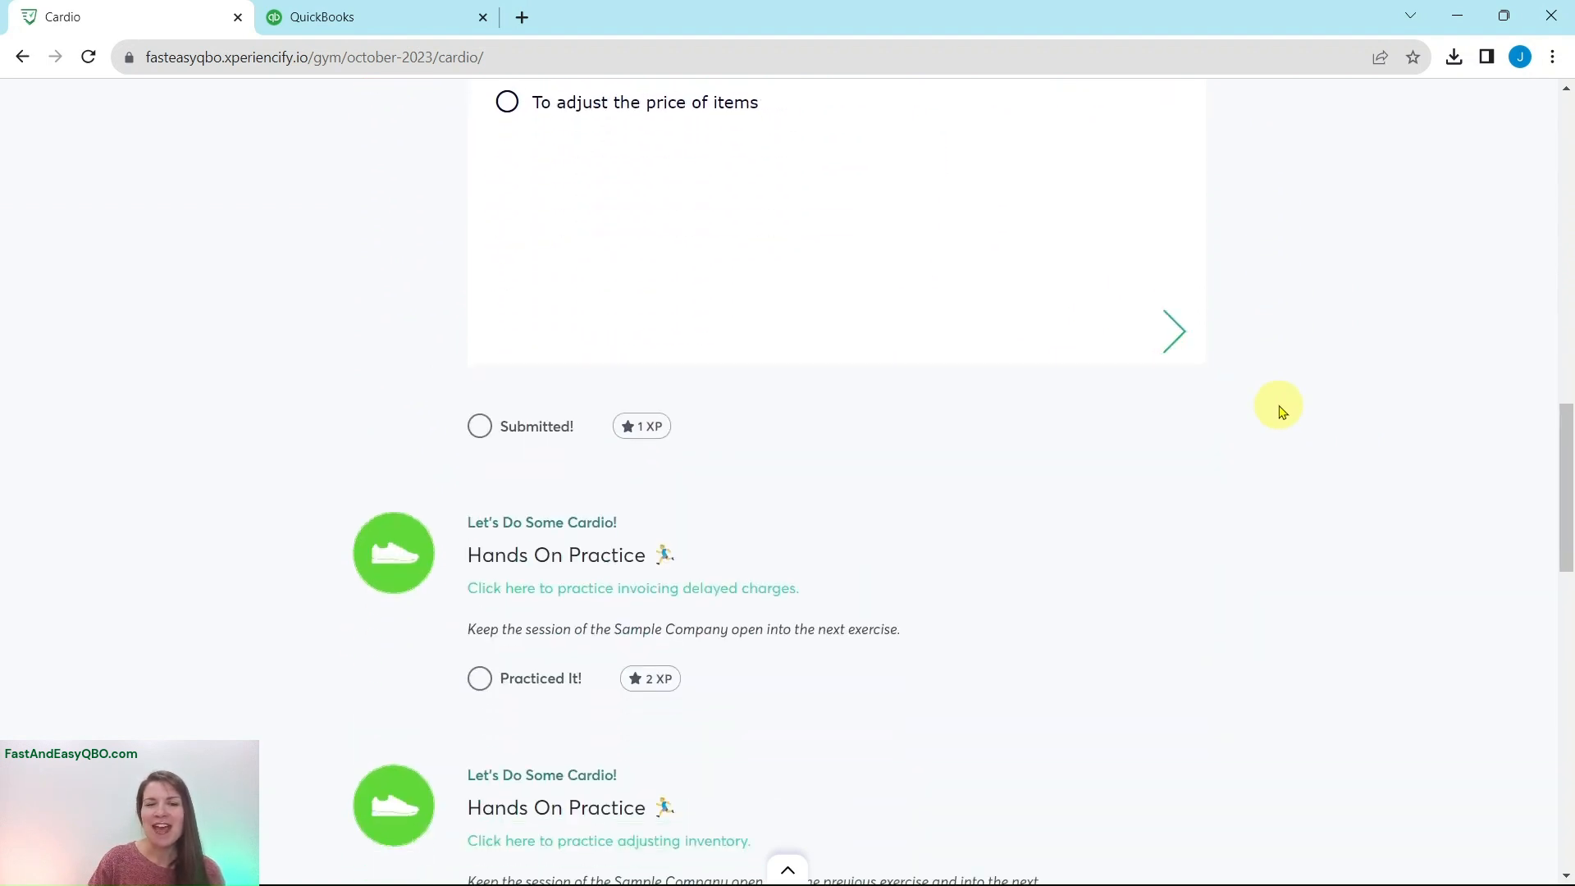
scroll(1288, 411, "down", 3)
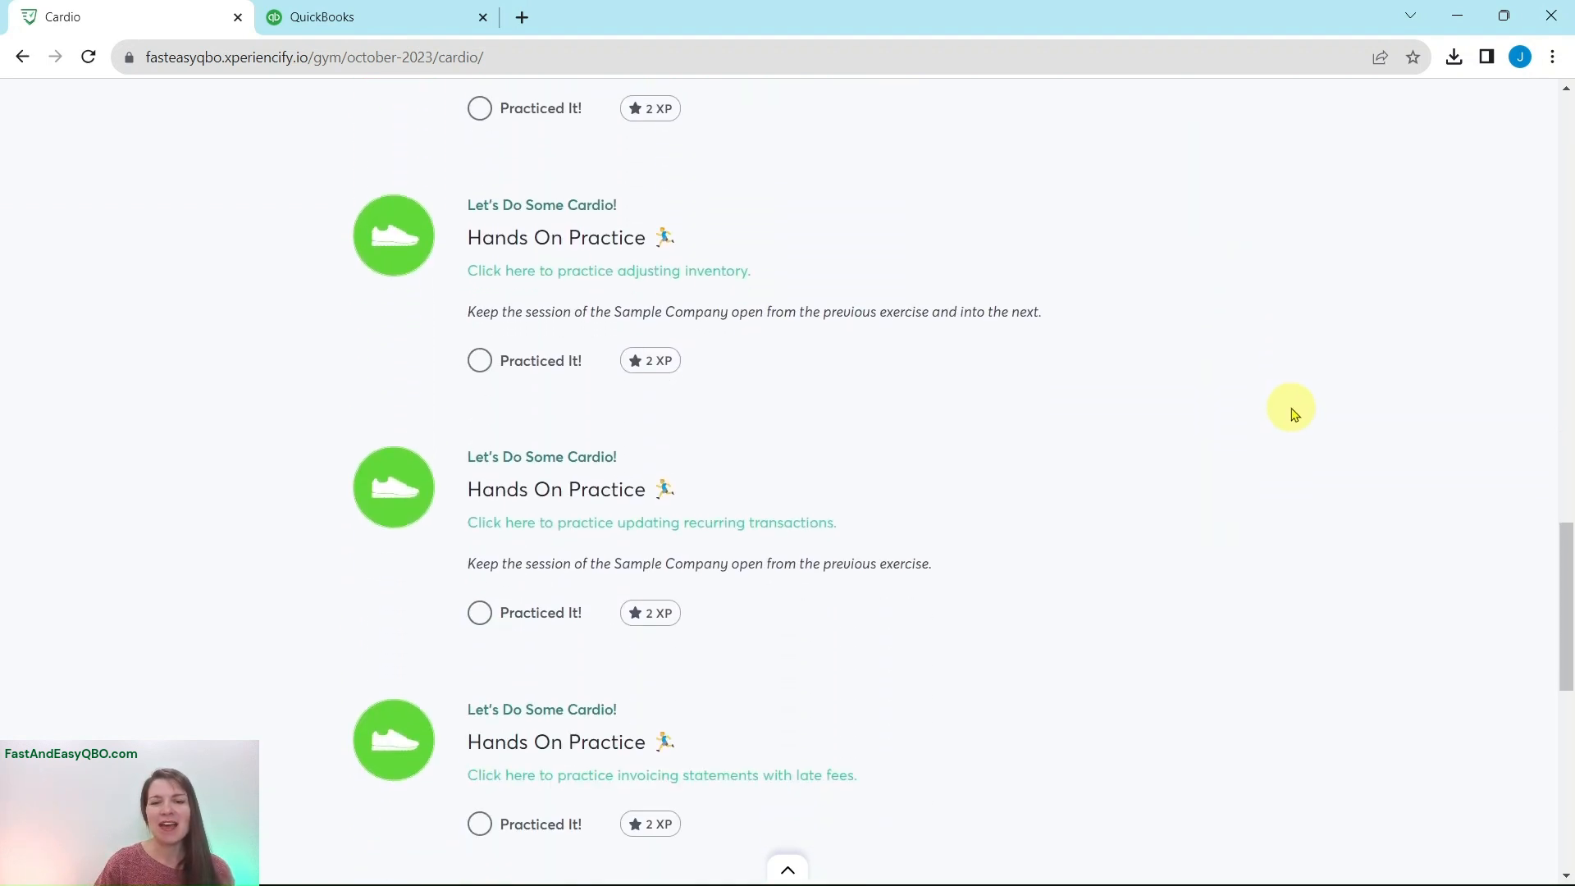
scroll(1291, 412, "up", 4)
scroll(1293, 413, "up", 1)
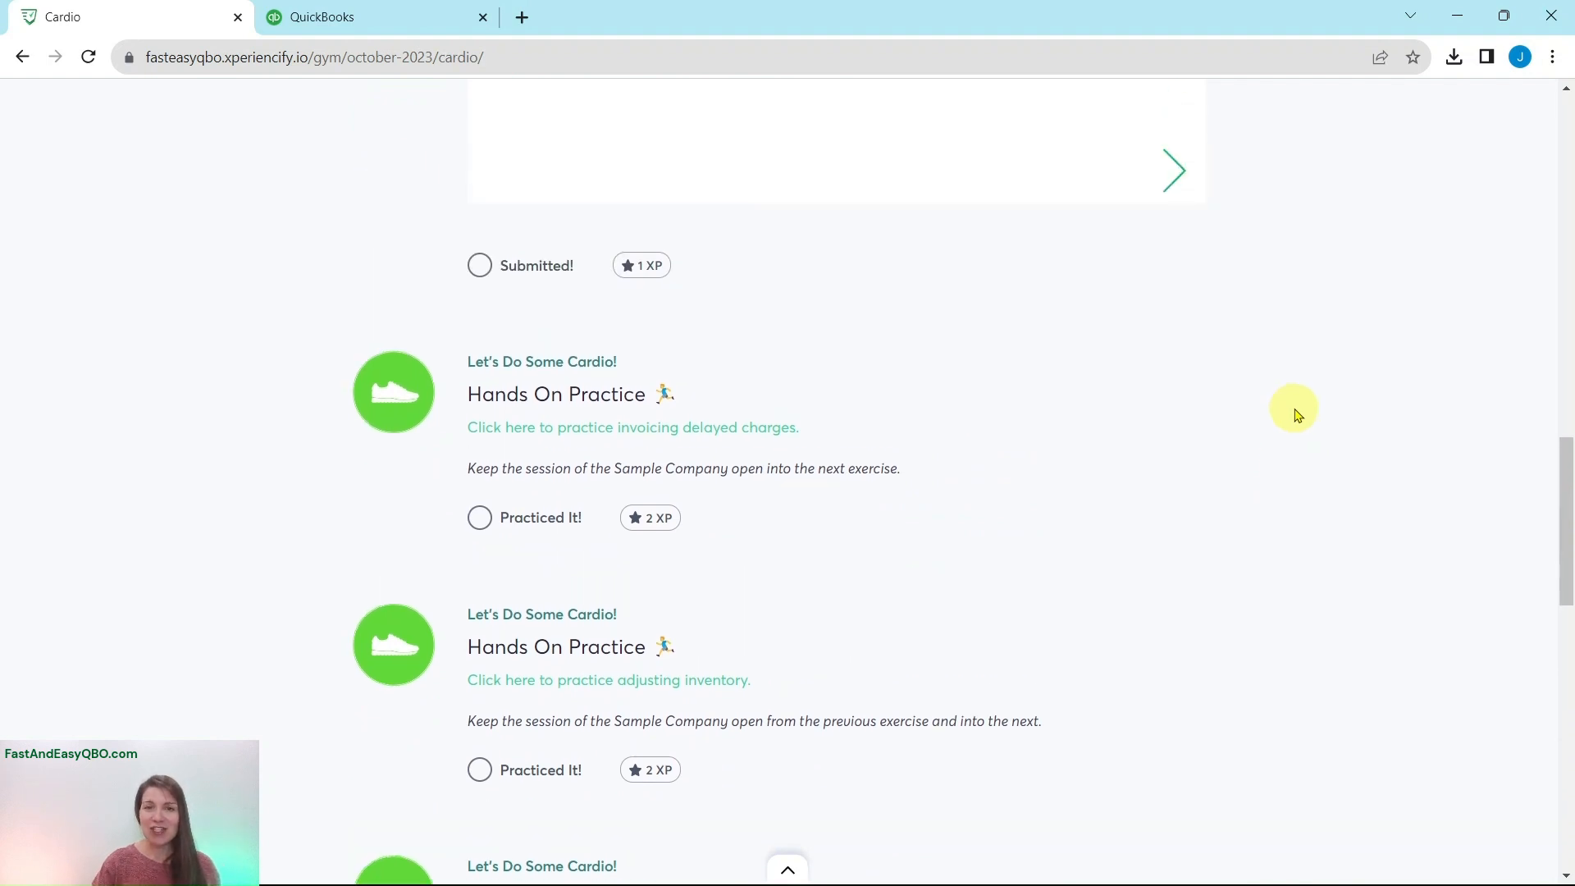
left_click(625, 437)
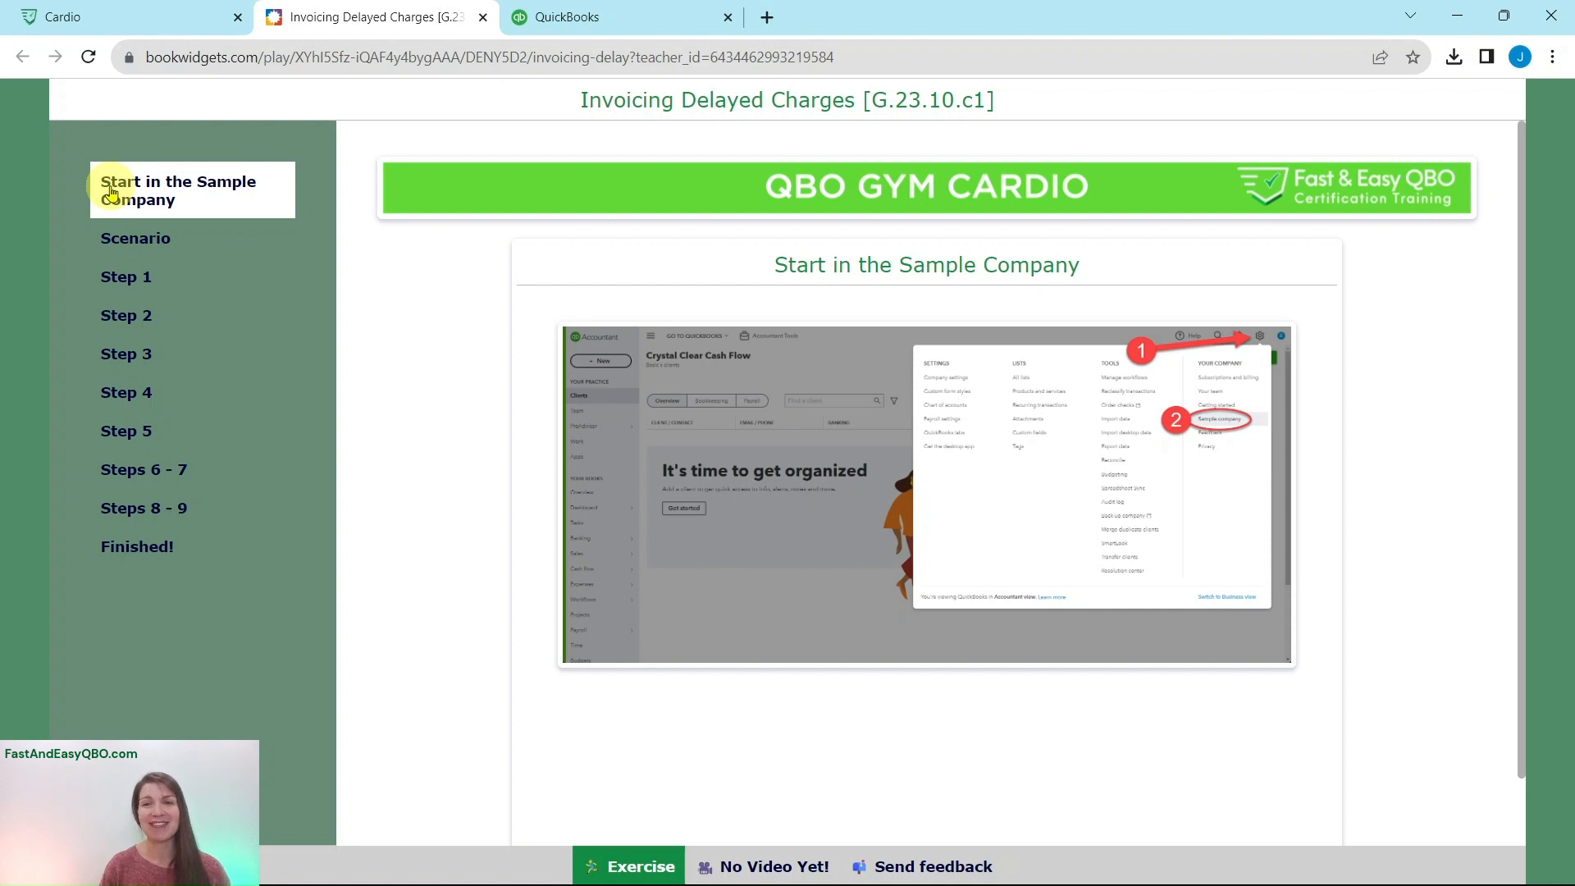
Read the exercise's scenario and Step 1, and open the Customers list under Sales in QuickBooks
left_click(120, 240)
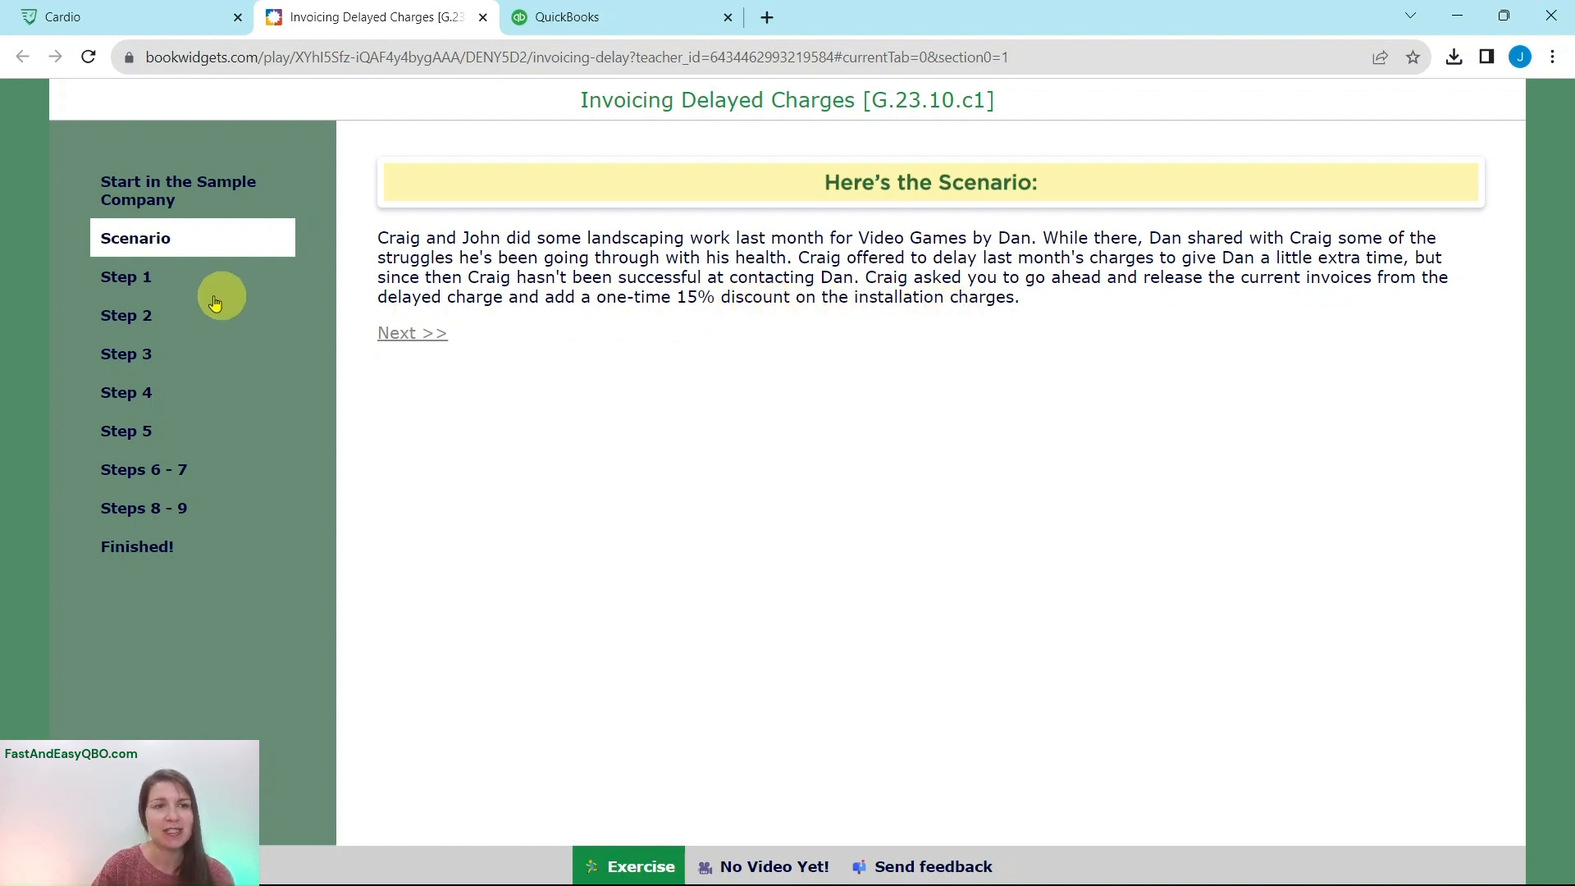
left_click(129, 279)
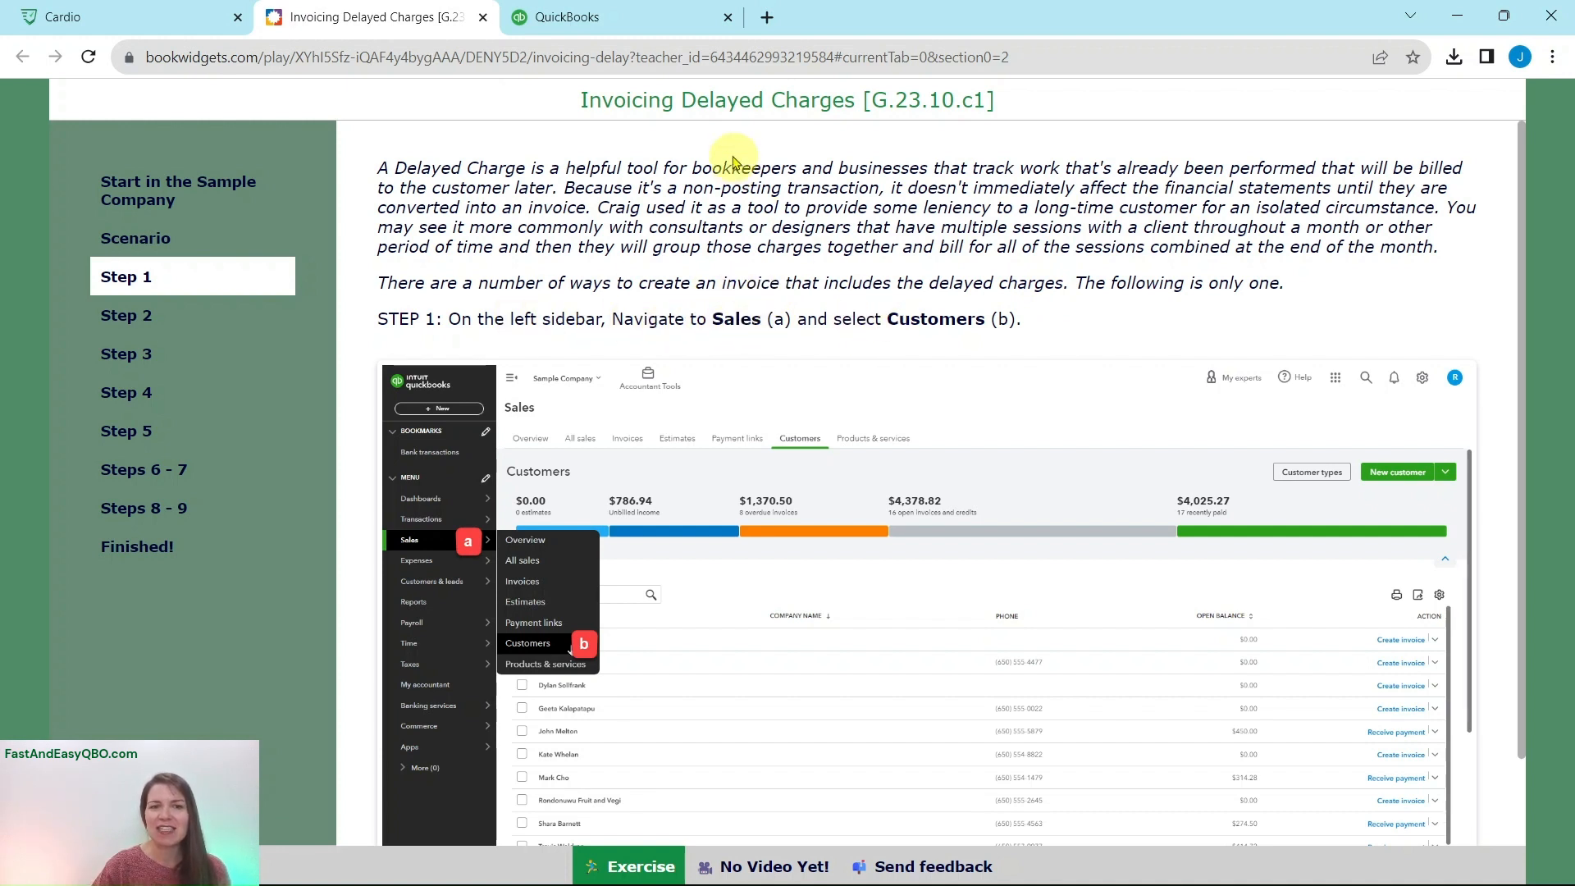
left_click(654, 29)
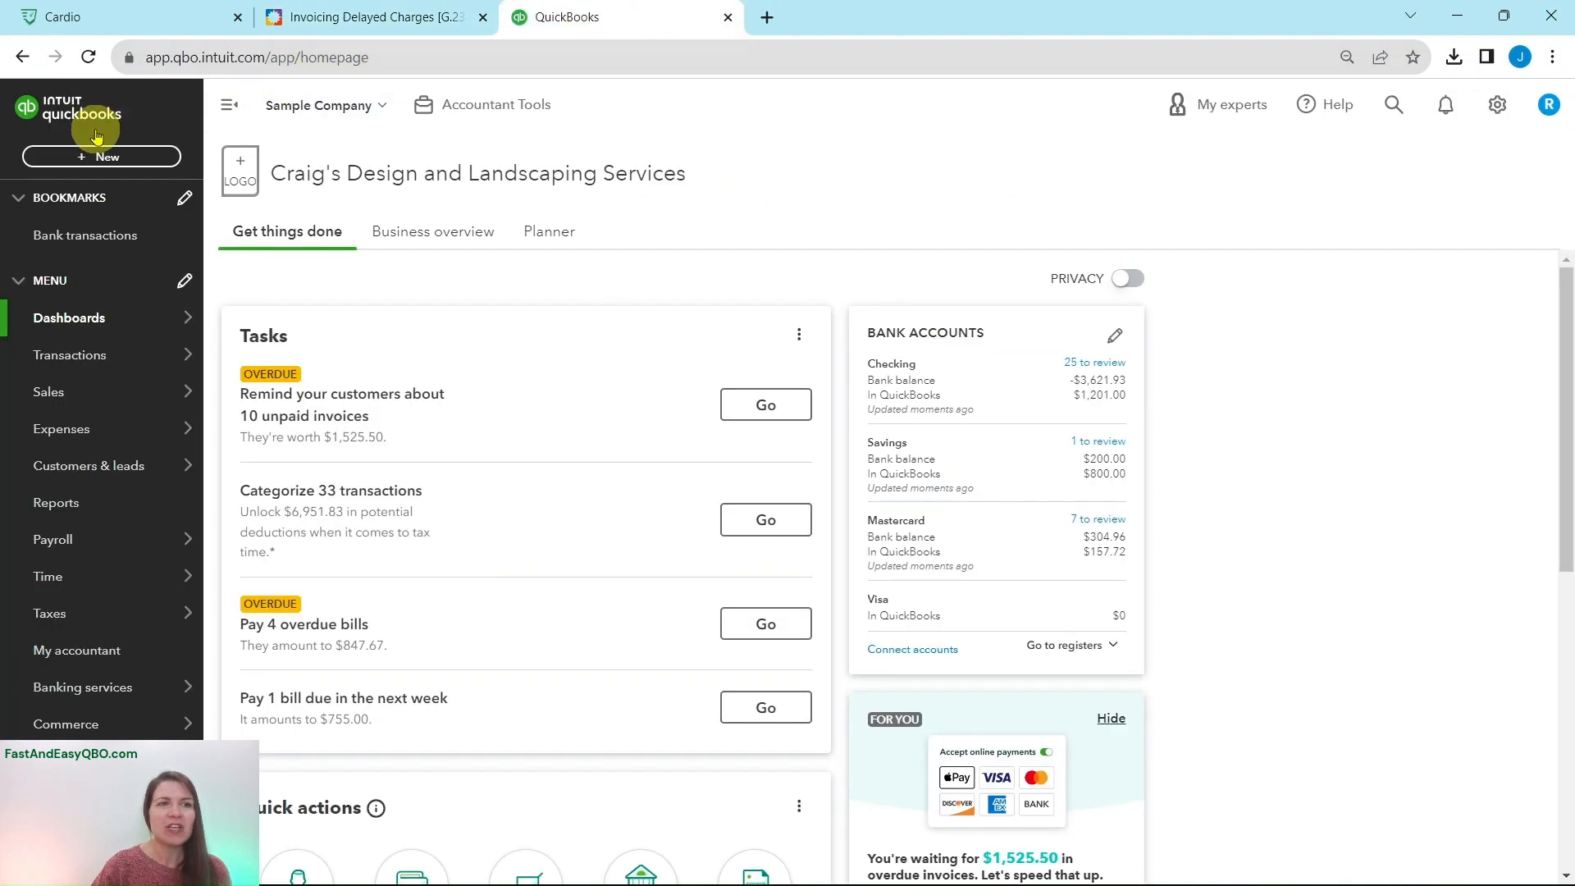
mouse_move(55, 402)
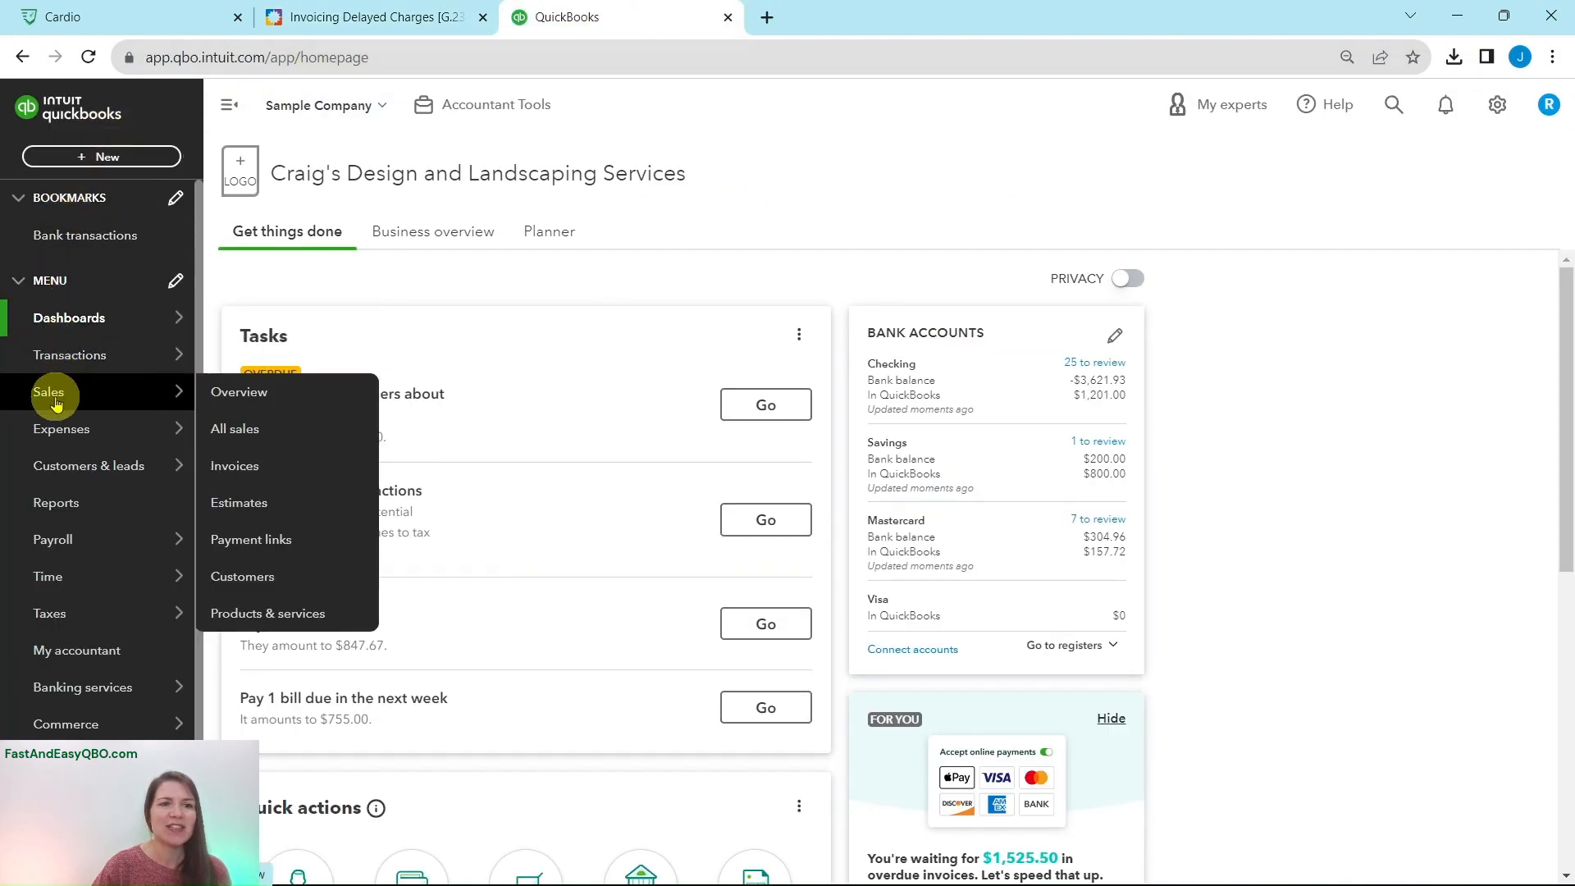
left_click(246, 576)
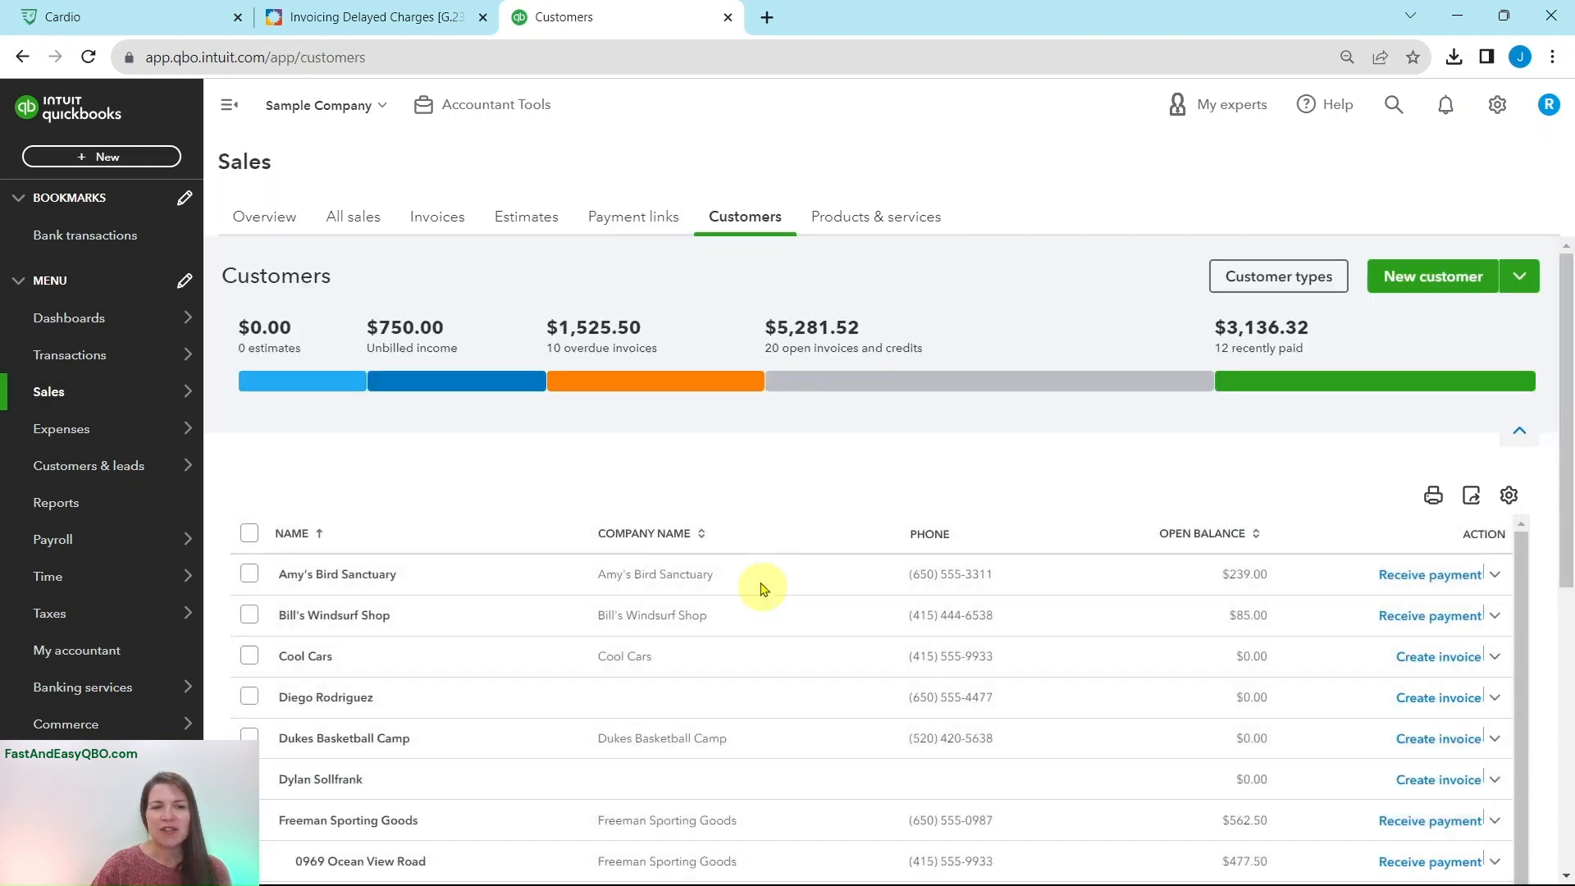
Read Step 2 of the exercise and open the customer record of Video Games by Dan in QuickBooks
left_click(418, 16)
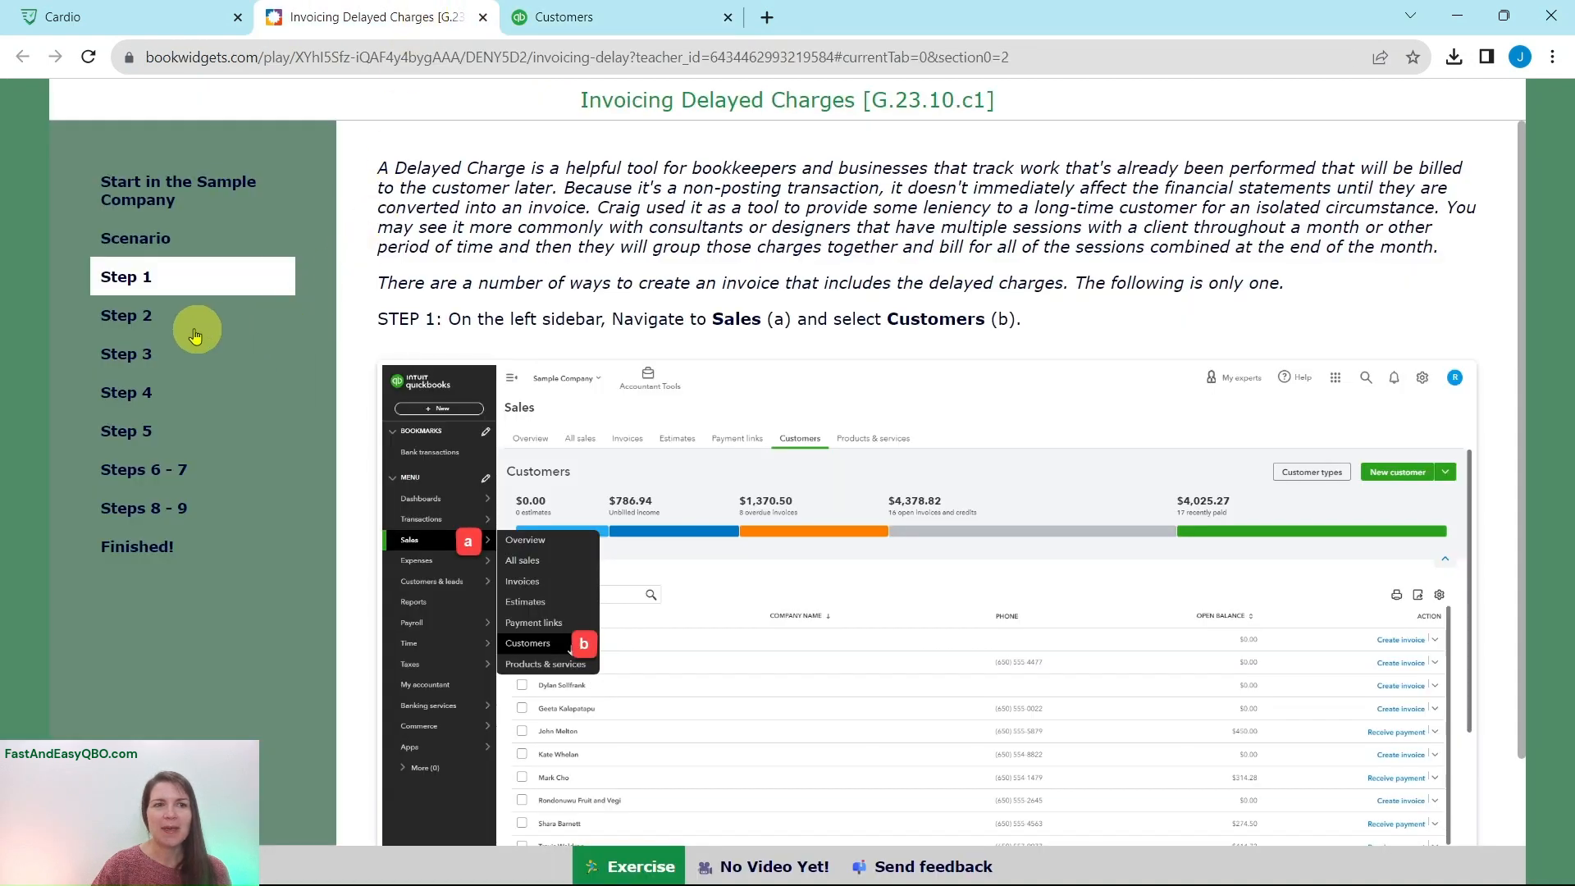
left_click(142, 325)
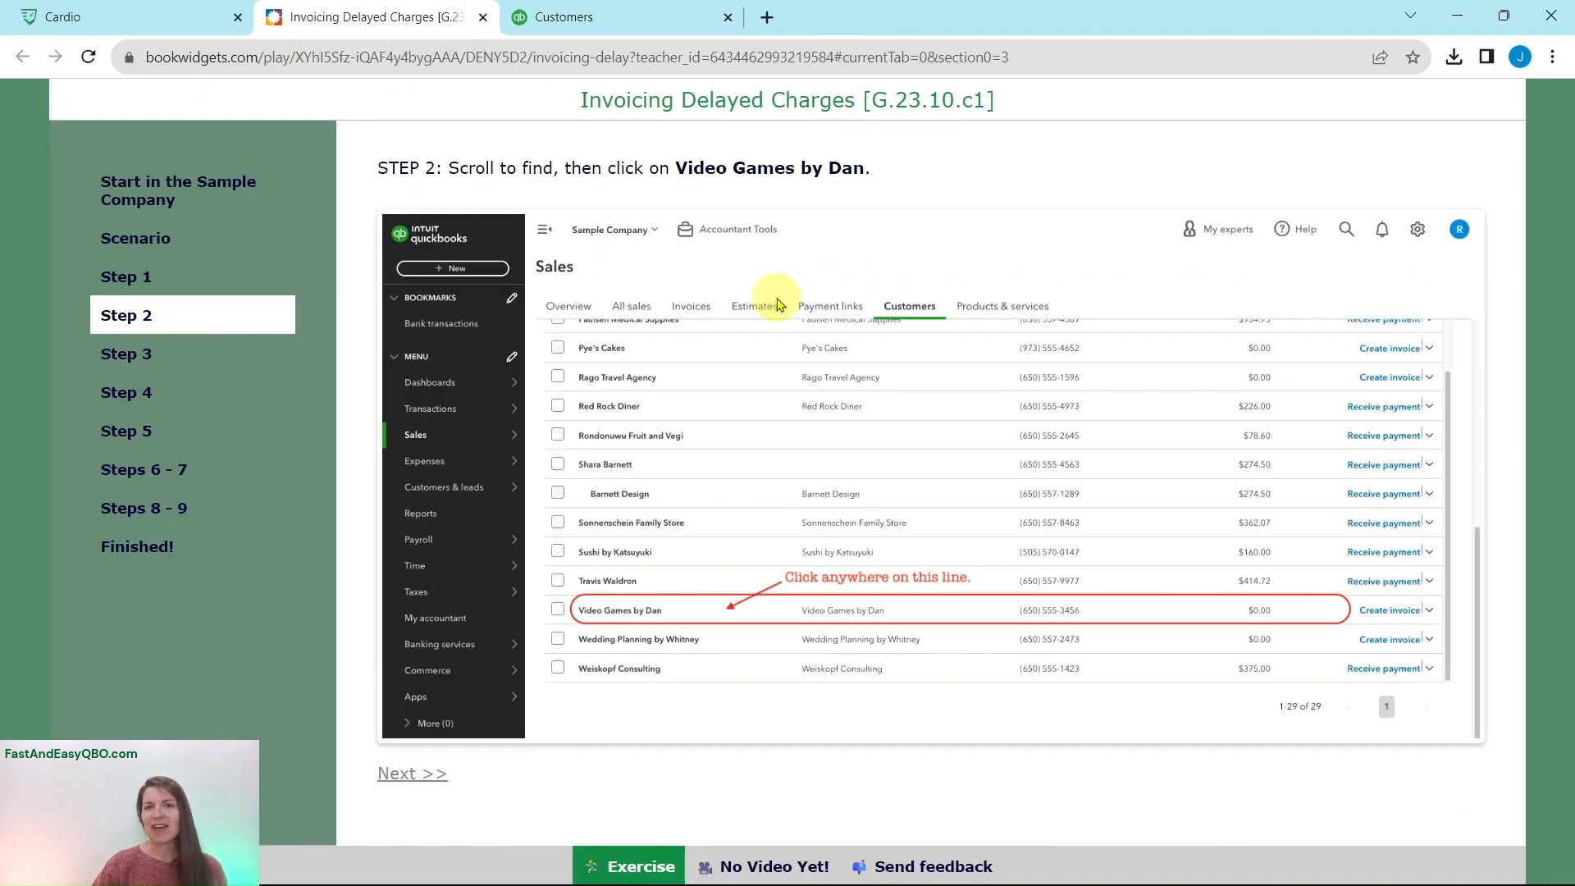
left_click(653, 23)
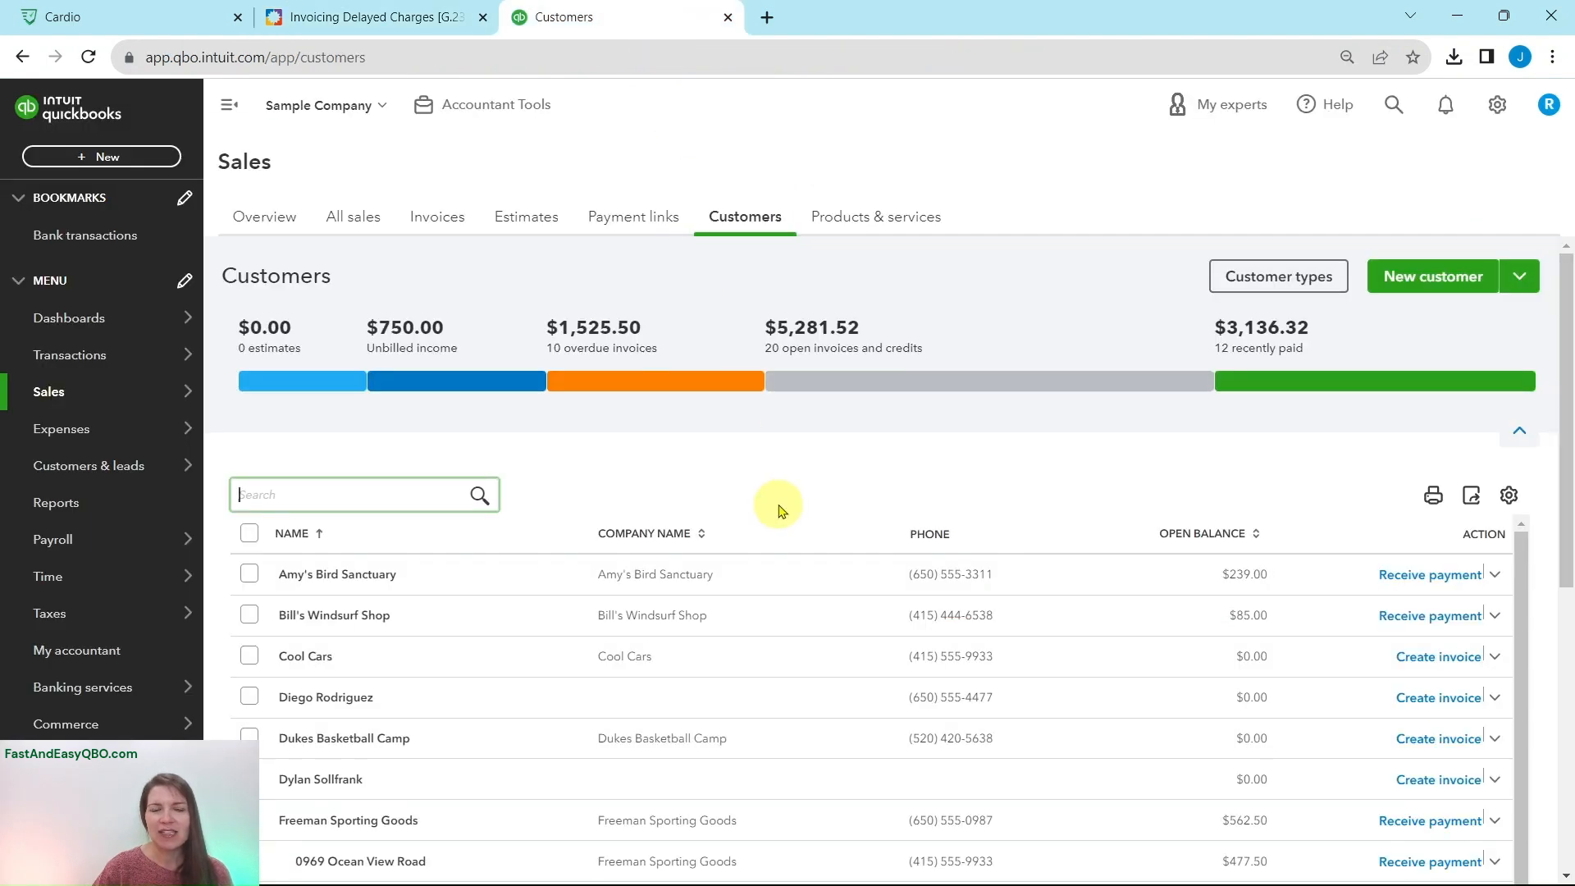
scroll(779, 509, "down", 6)
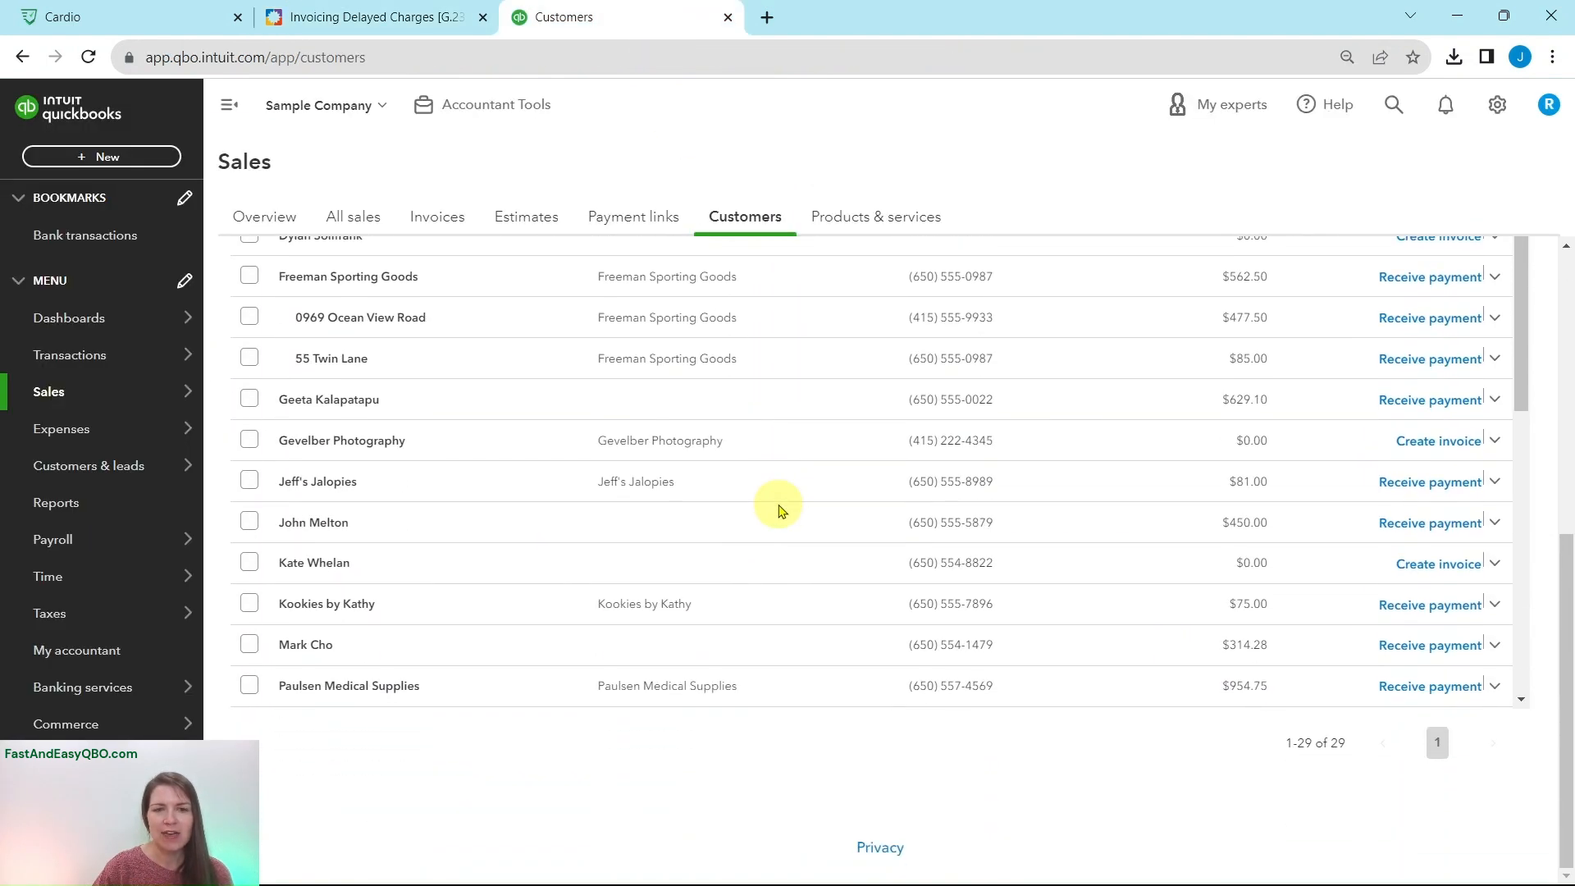
scroll(1350, 431, "down", 5)
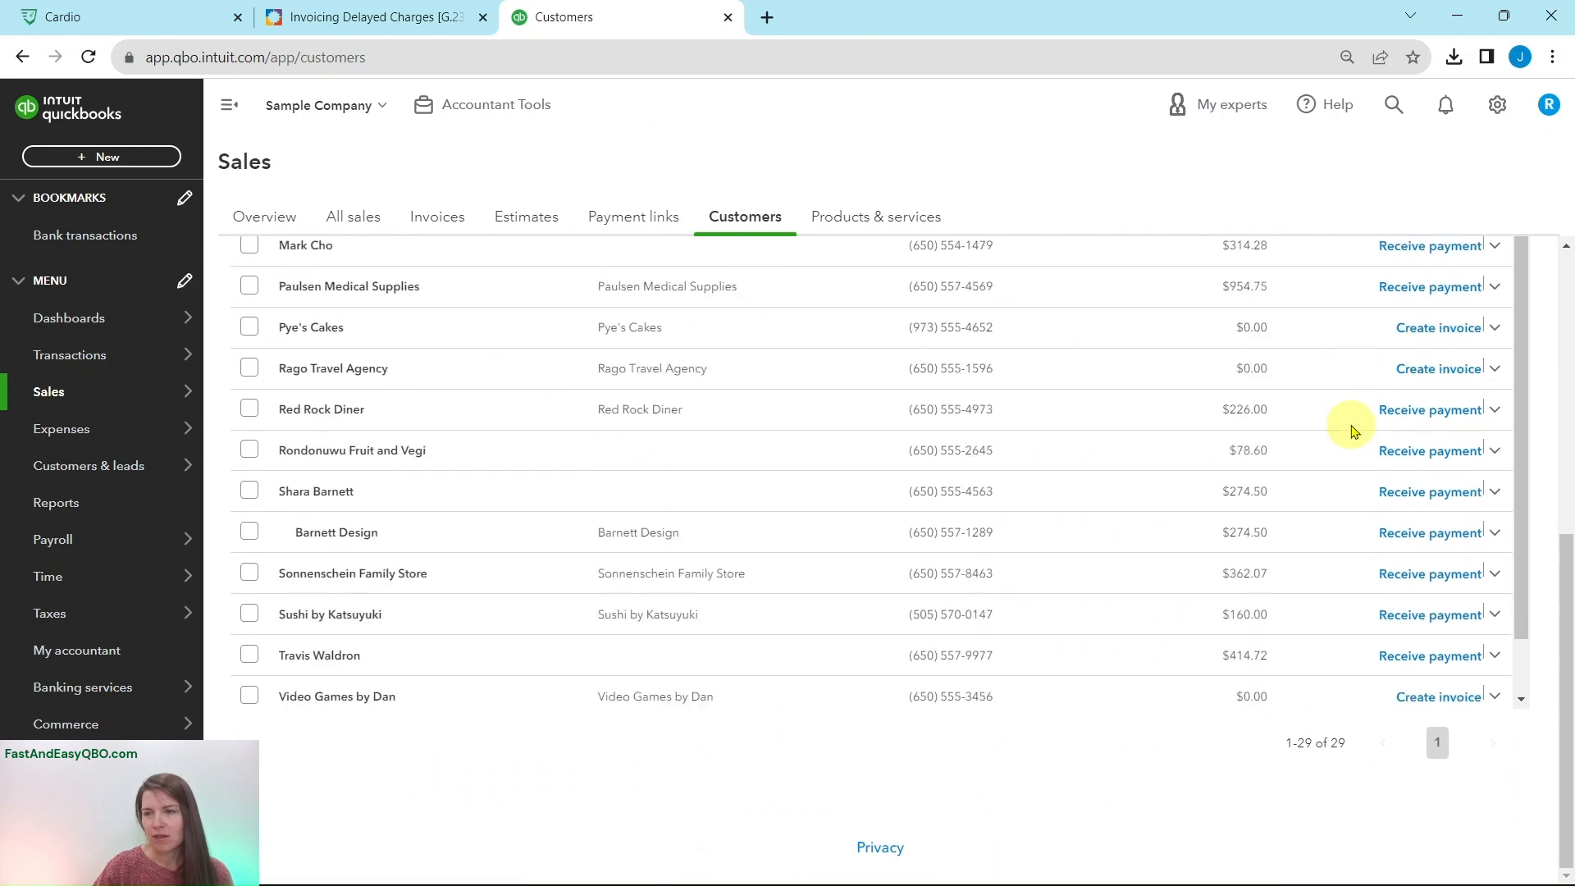
scroll(1351, 425, "down", 1)
scroll(1540, 562, "up", 3)
scroll(1559, 459, "down", 1)
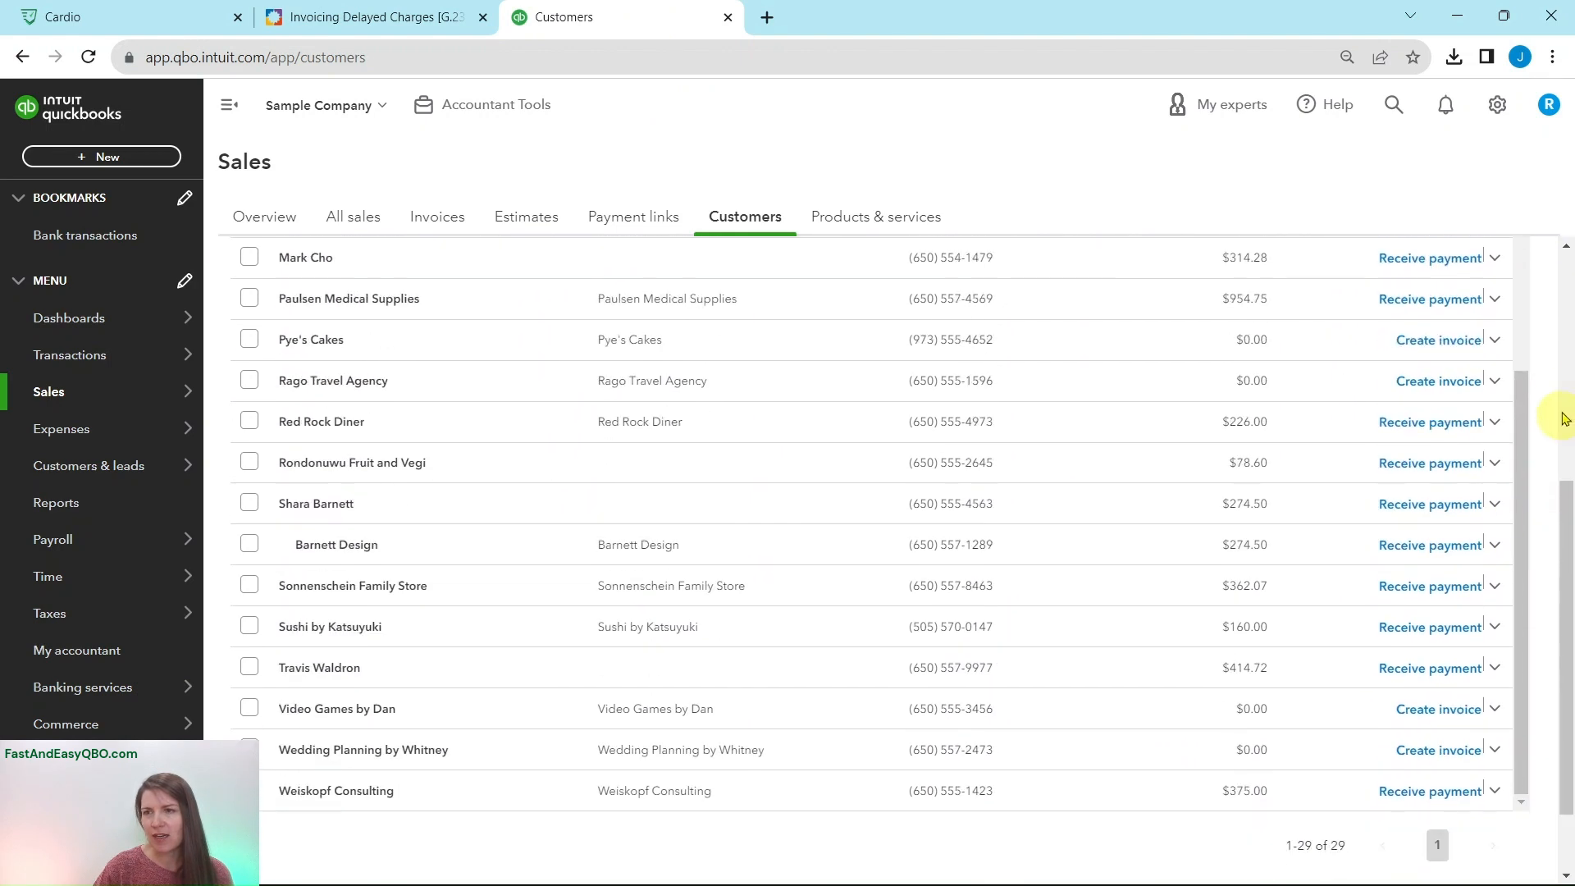
scroll(1312, 402, "down", 1)
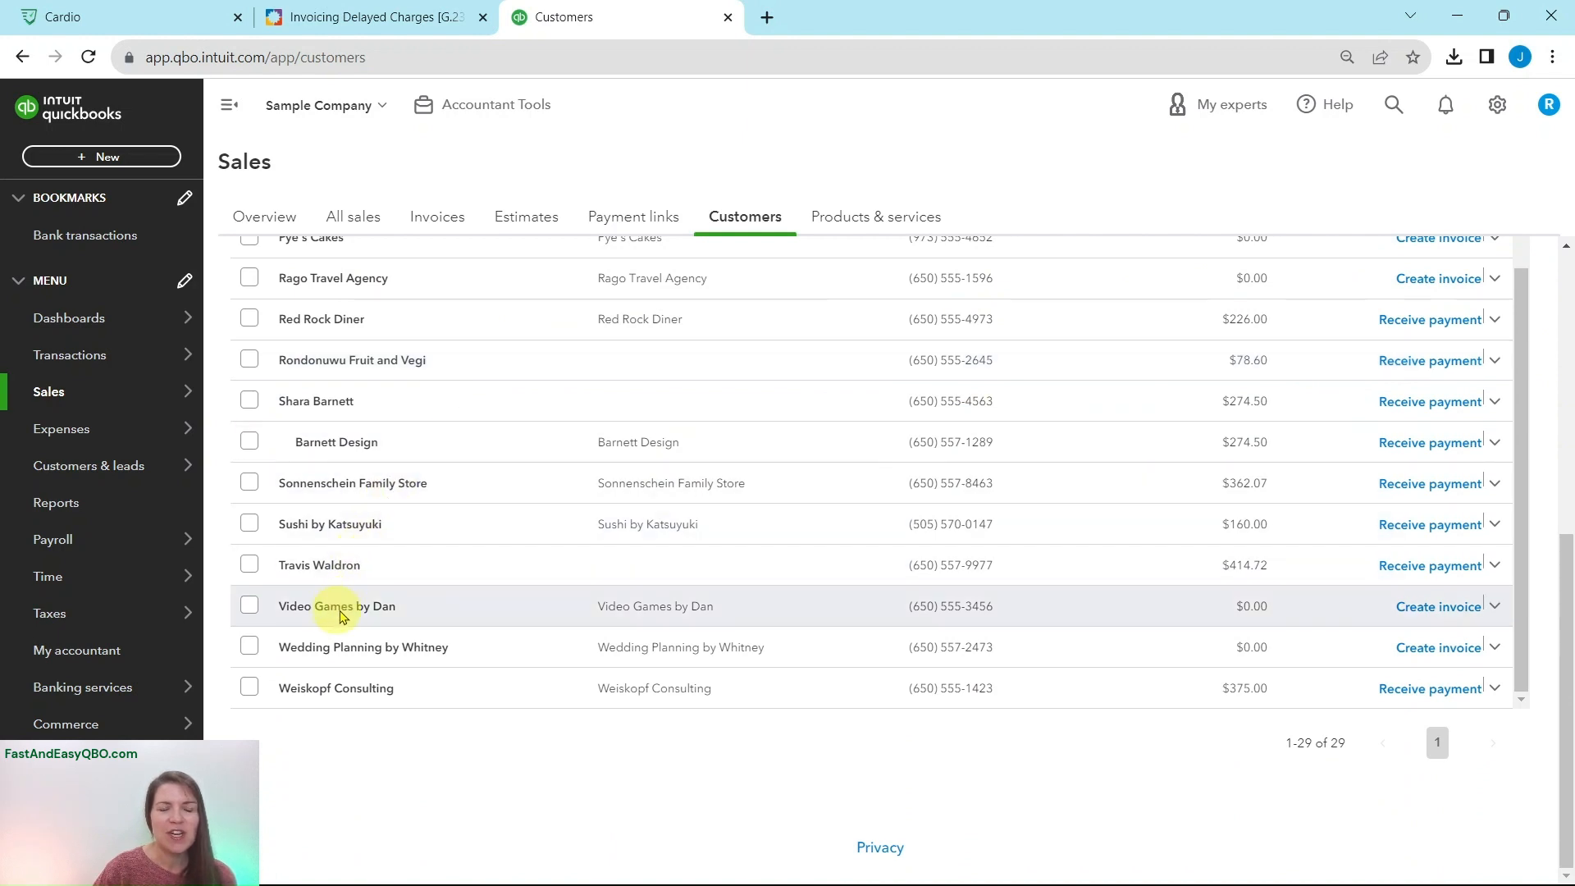
left_click(513, 614)
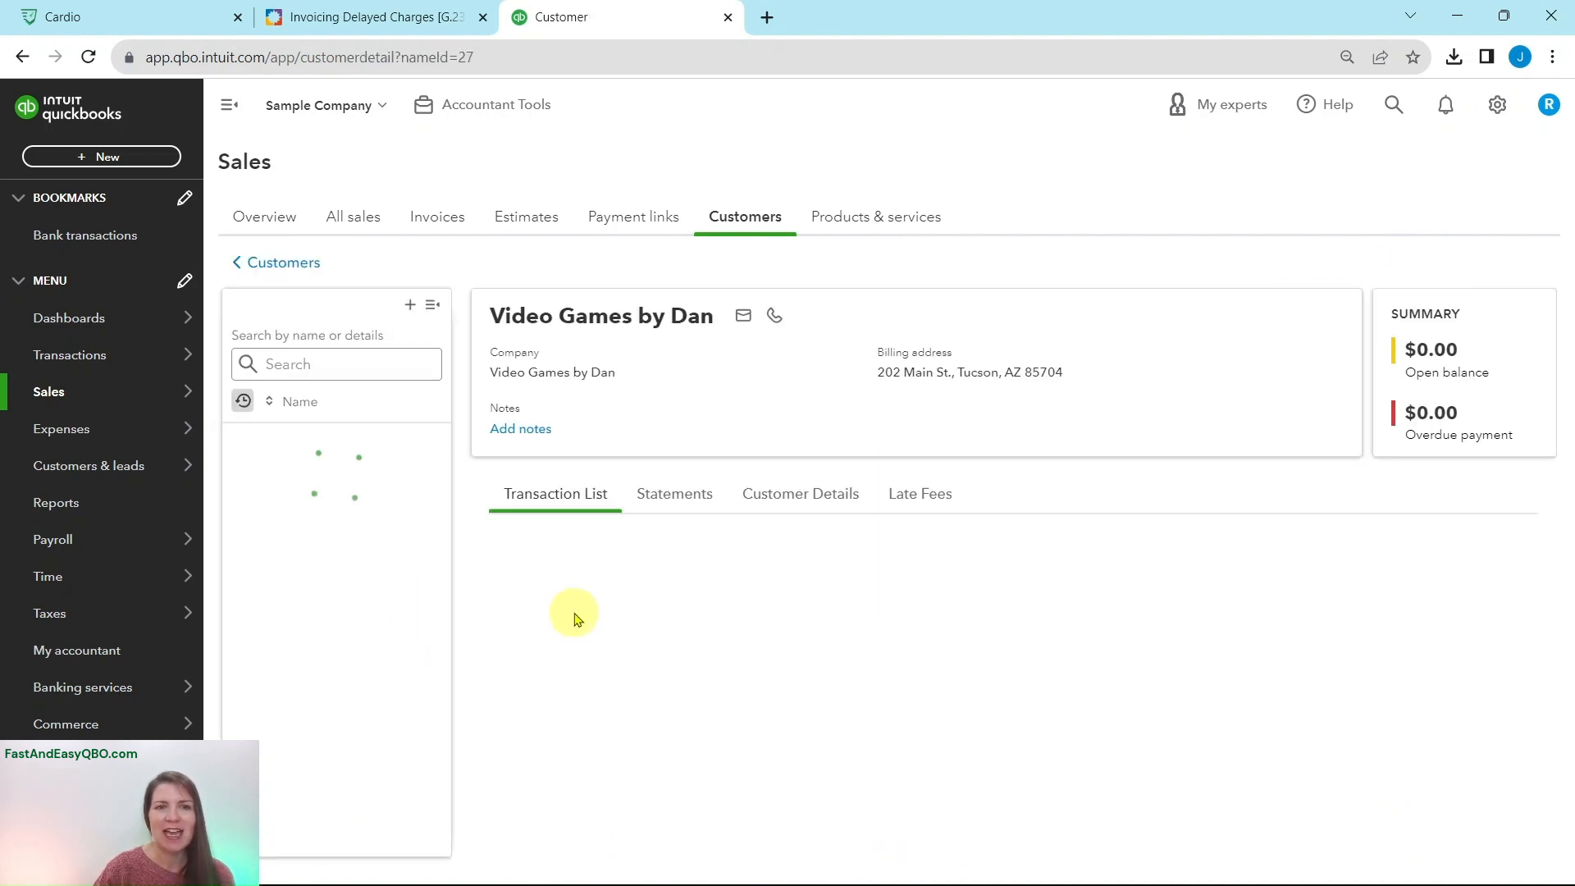
Read Step 3 of the exercise and select both charges in the Video Games by Dan transaction list in QuickBooks
left_click(355, 14)
left_click(127, 354)
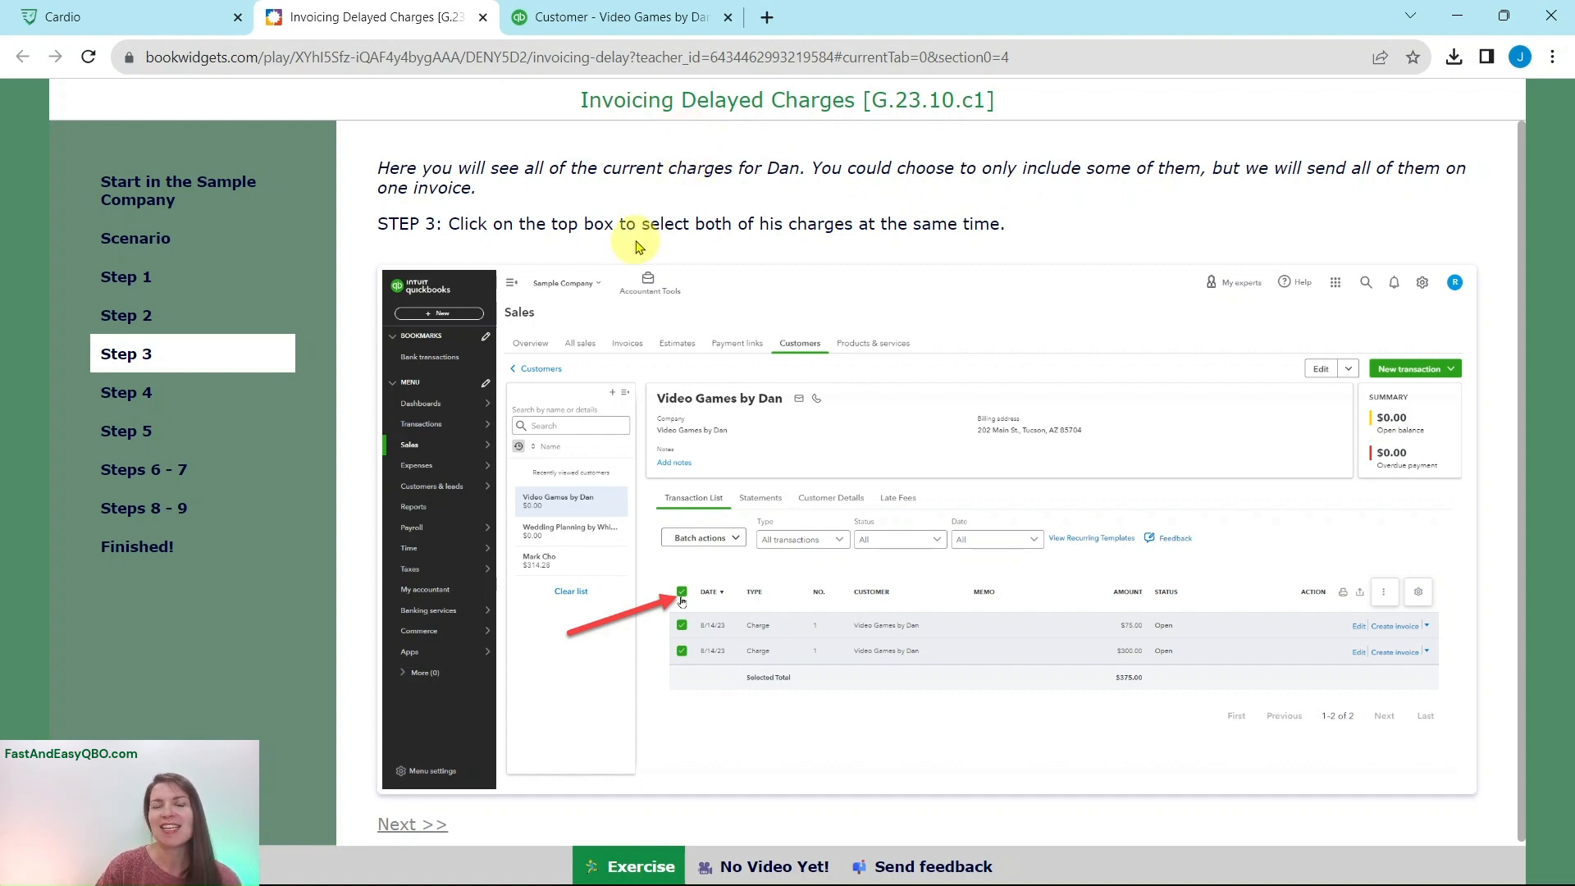
mouse_move(634, 30)
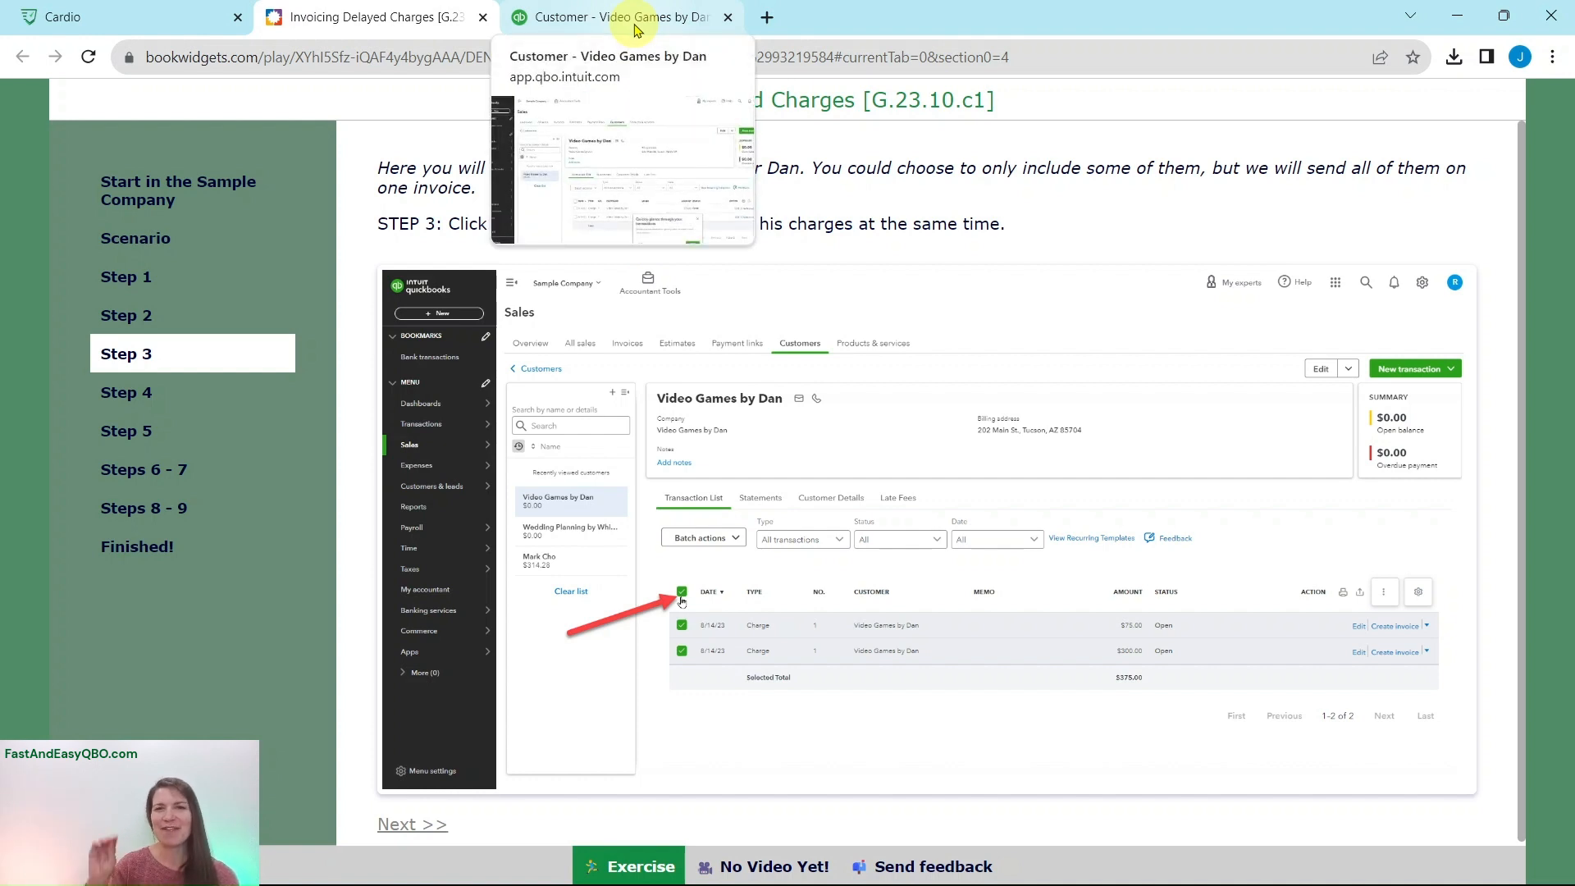
left_click(634, 30)
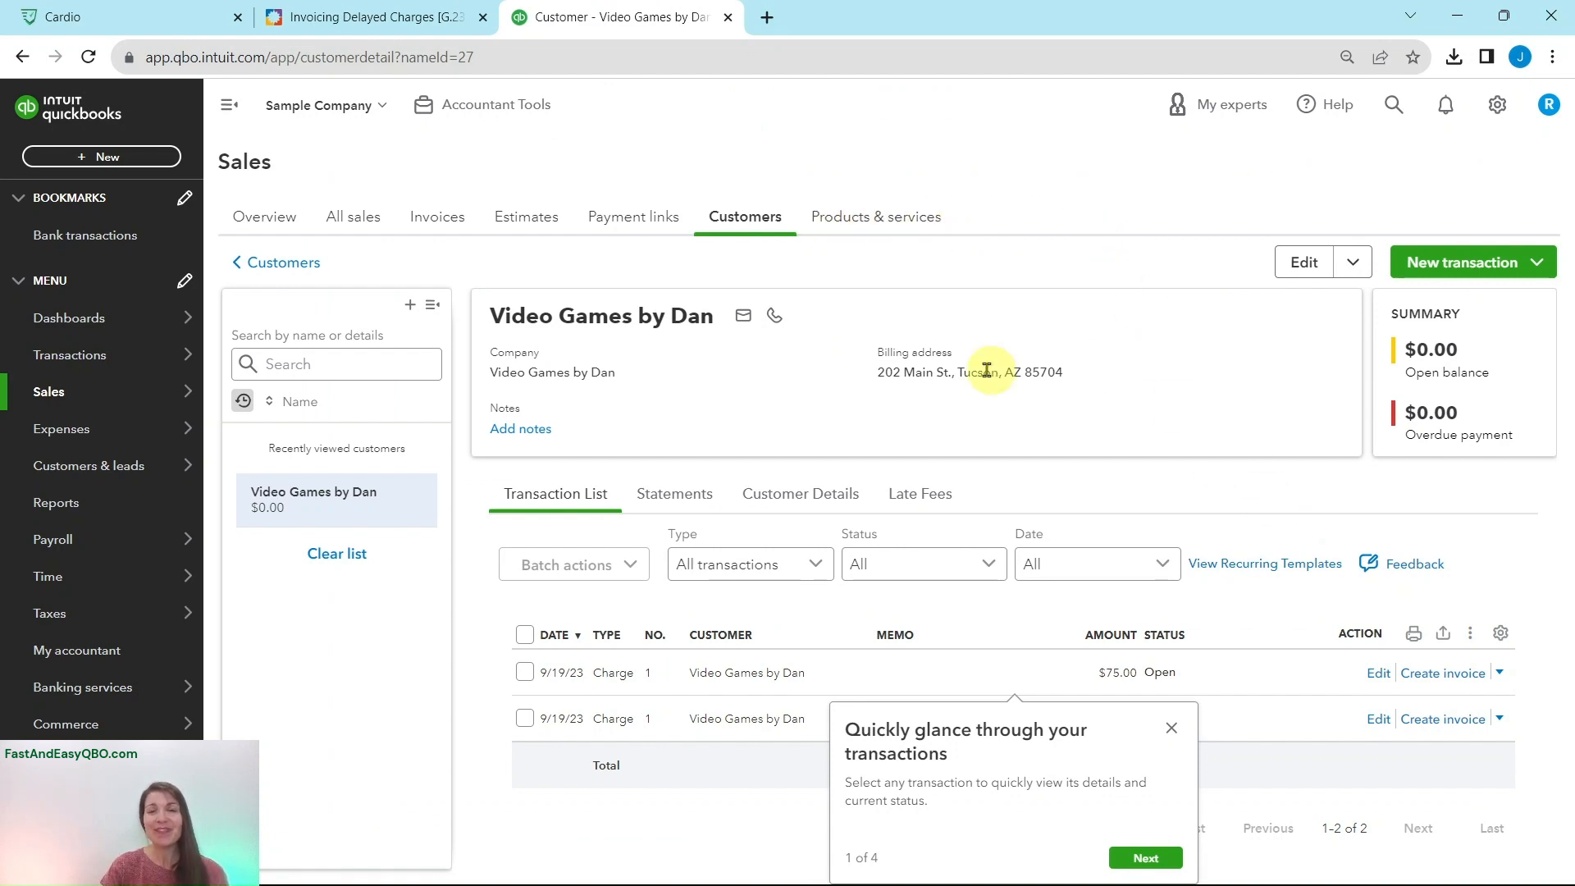
left_click(1171, 729)
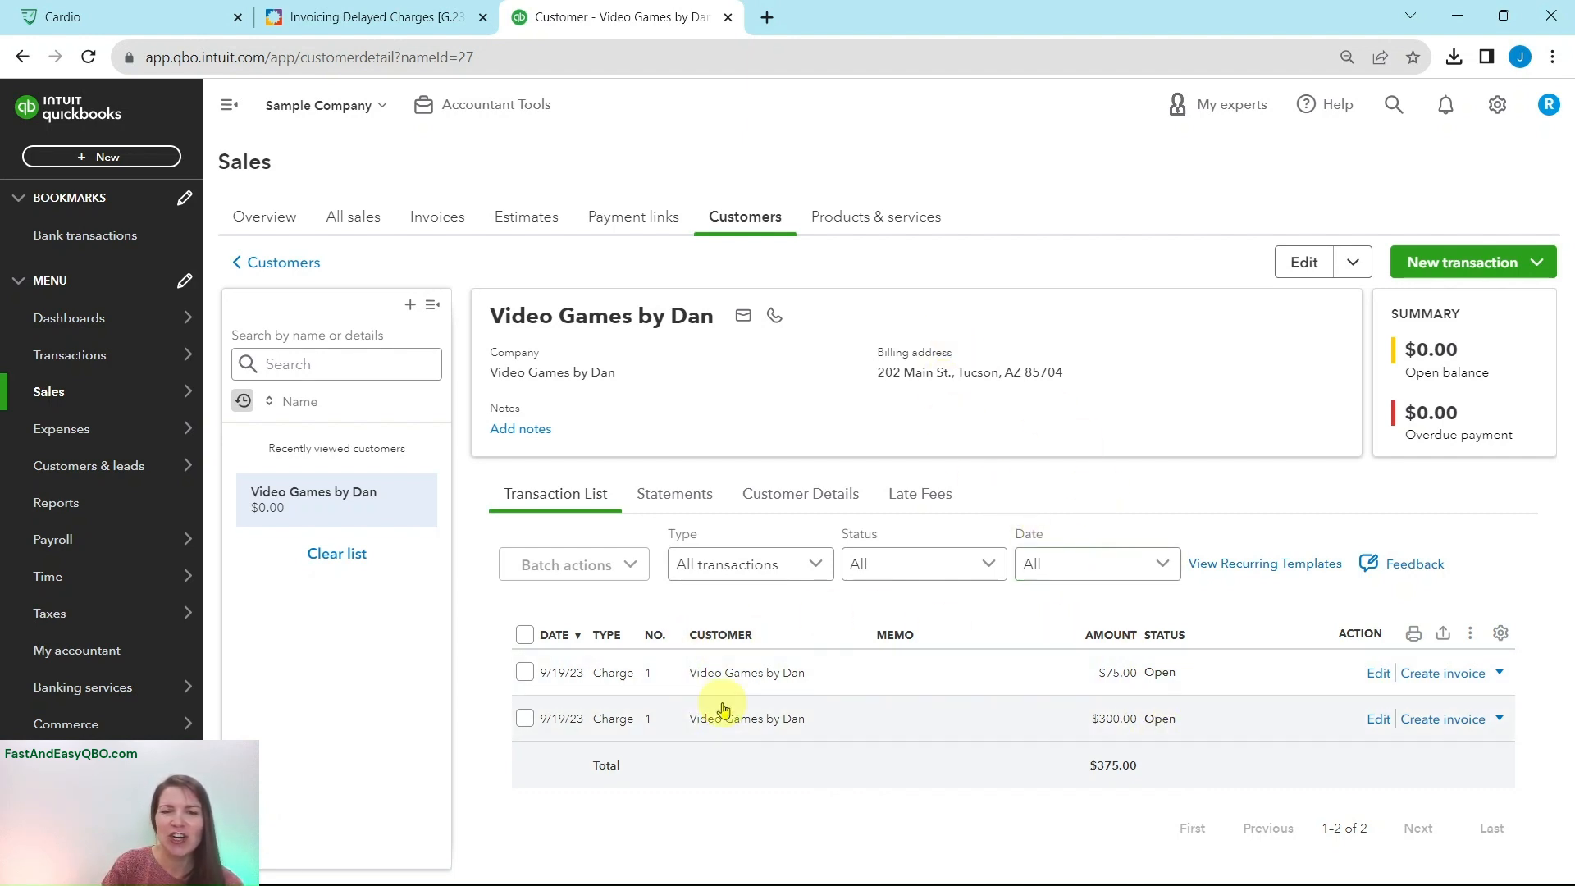
left_click(525, 636)
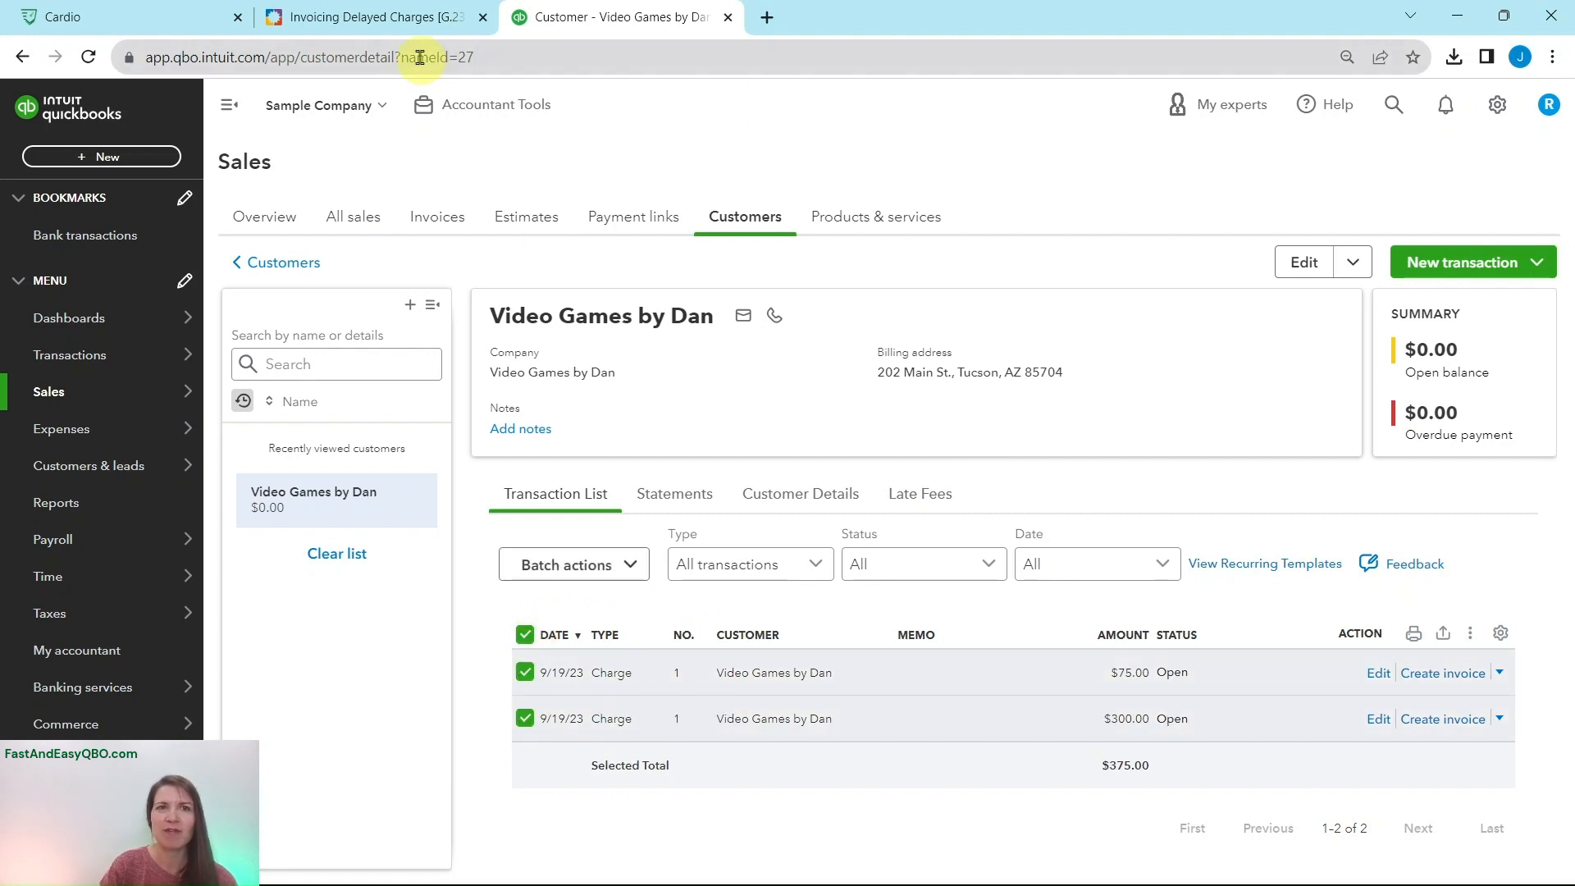
Read Step 4 of the exercise and create one invoice from both selected charges as a batch action in QuickBooks
left_click(401, 17)
left_click(127, 400)
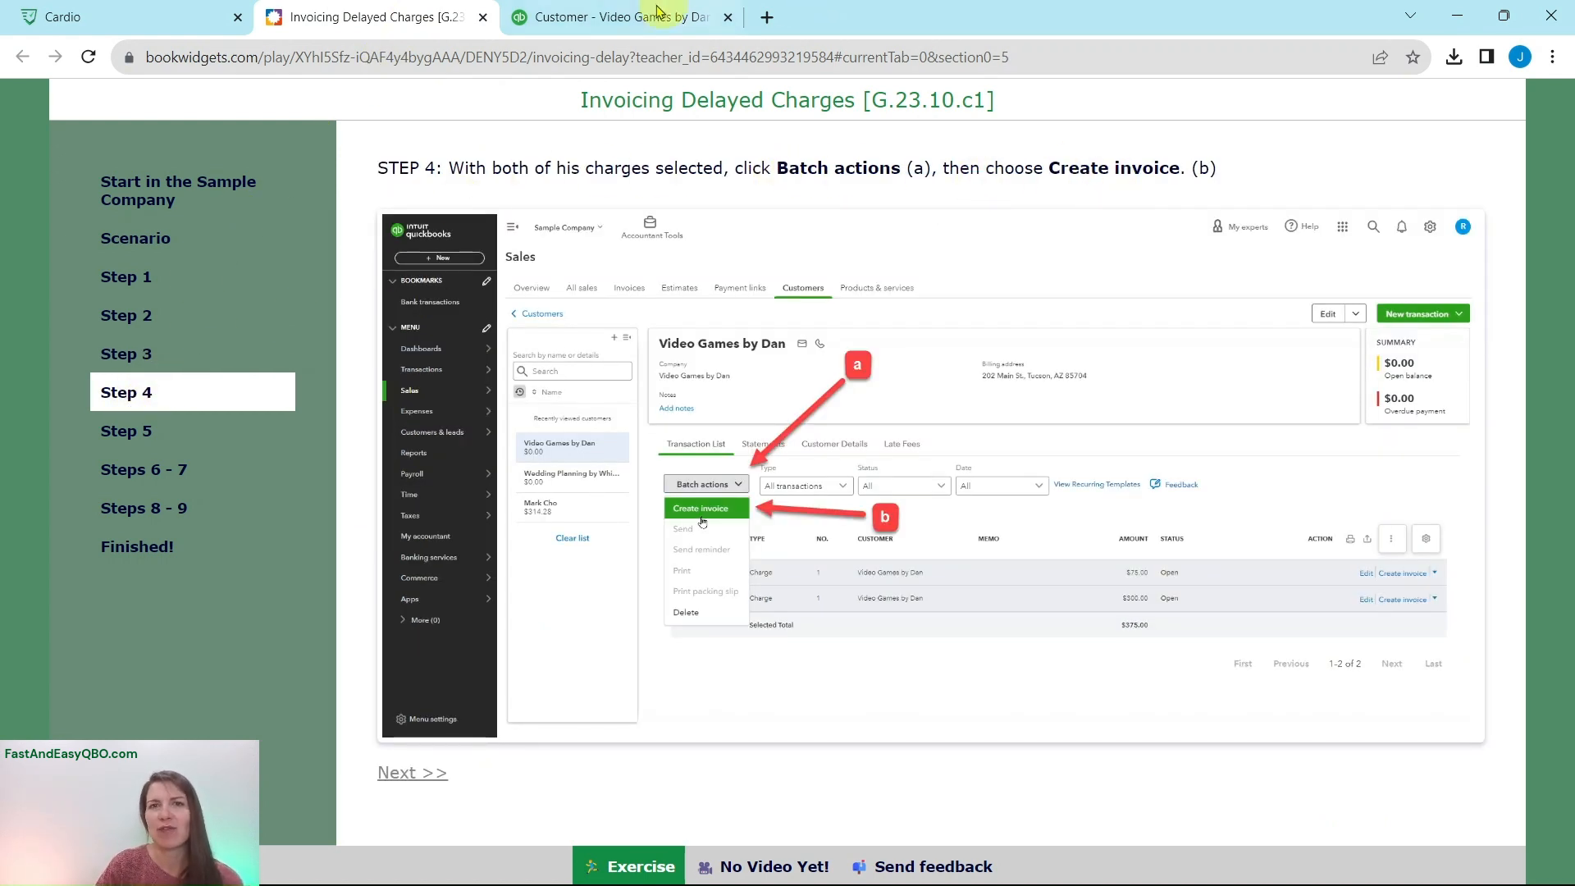
left_click(614, 17)
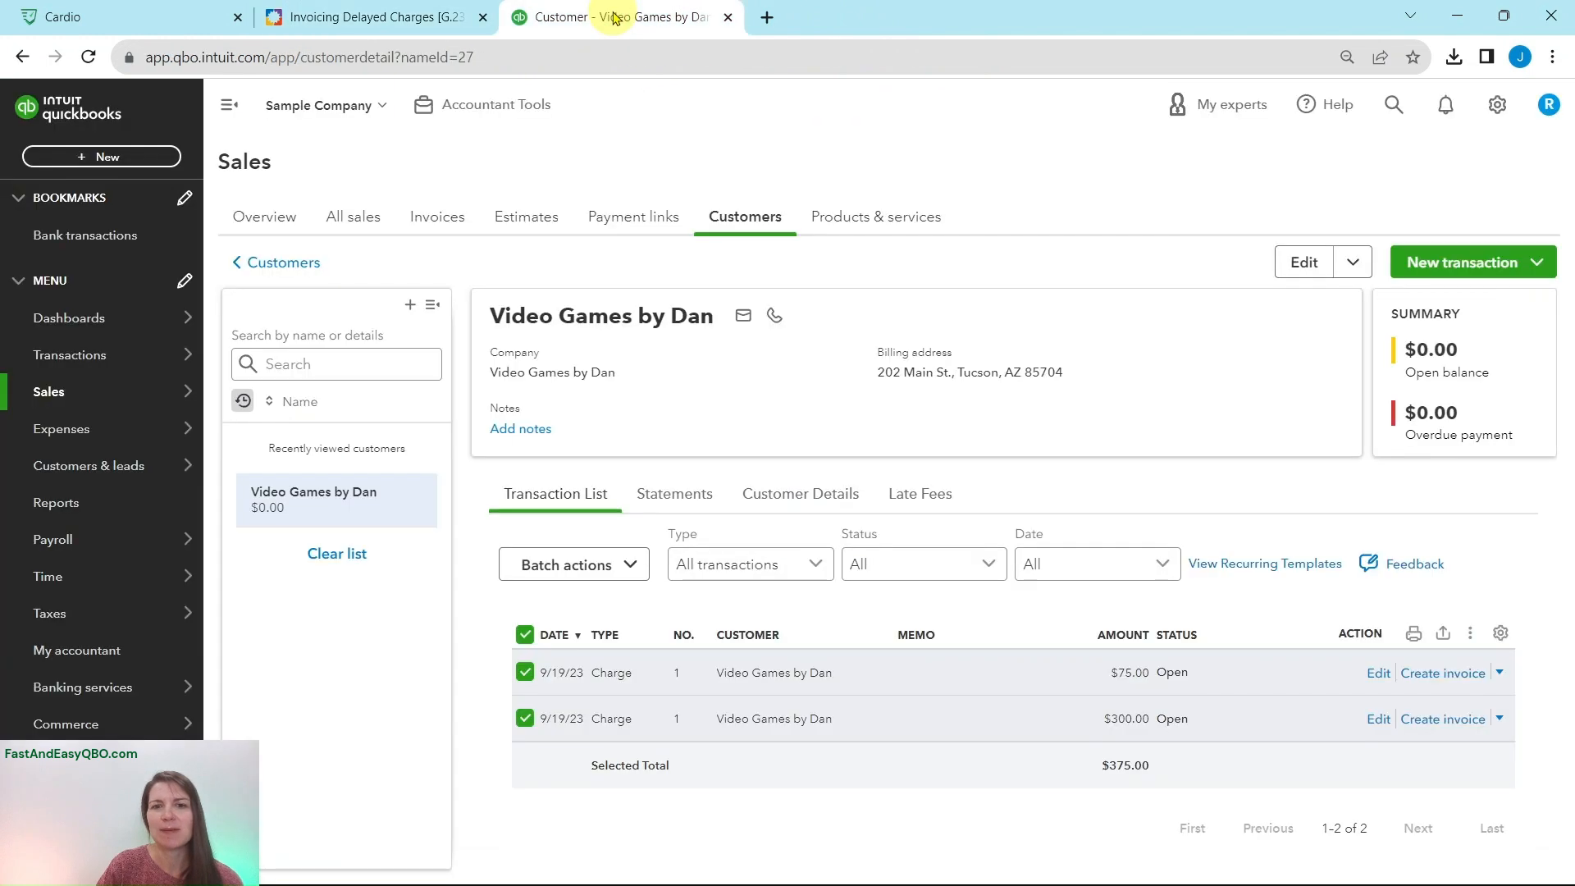
left_click(627, 565)
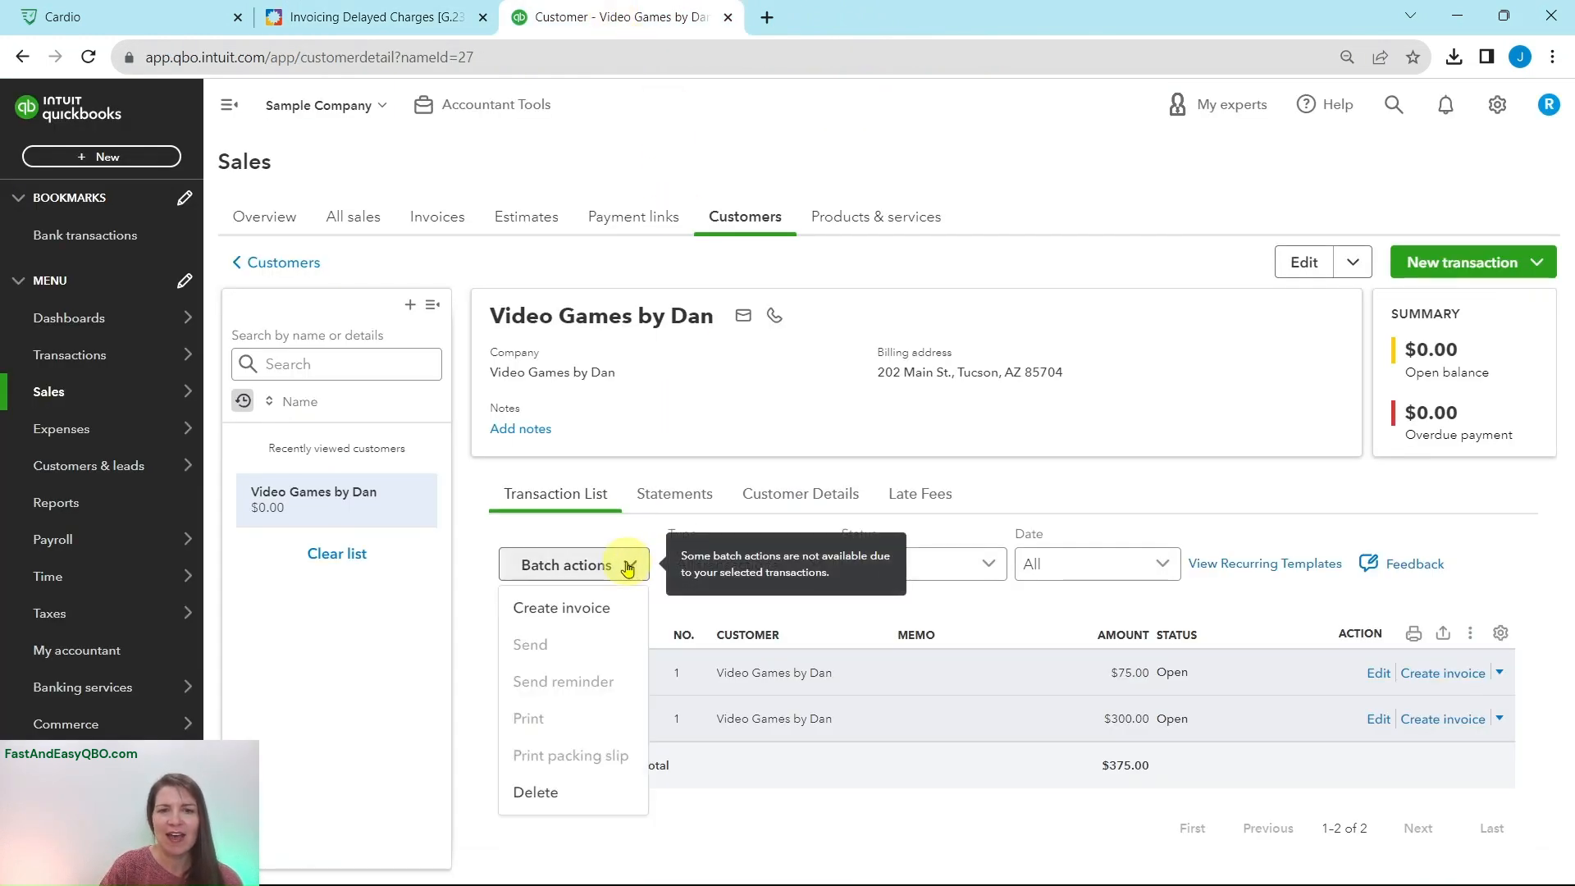
left_click(605, 614)
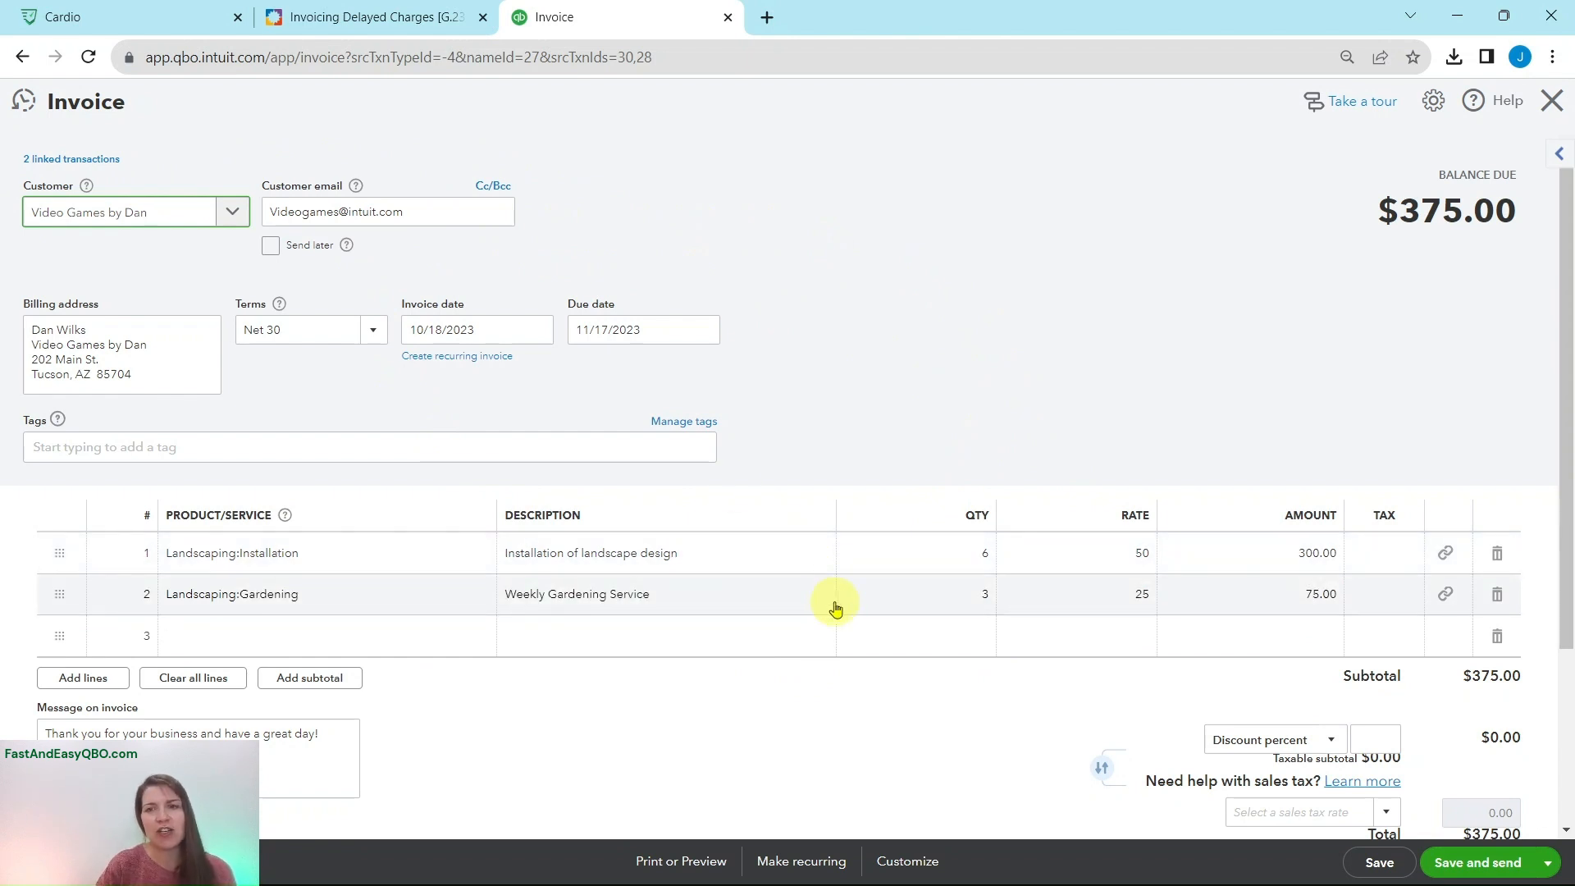
Read the discount options in Step 5 of the exercise and examine the line items and discount percent field on the QuickBooks invoice
left_click(406, 18)
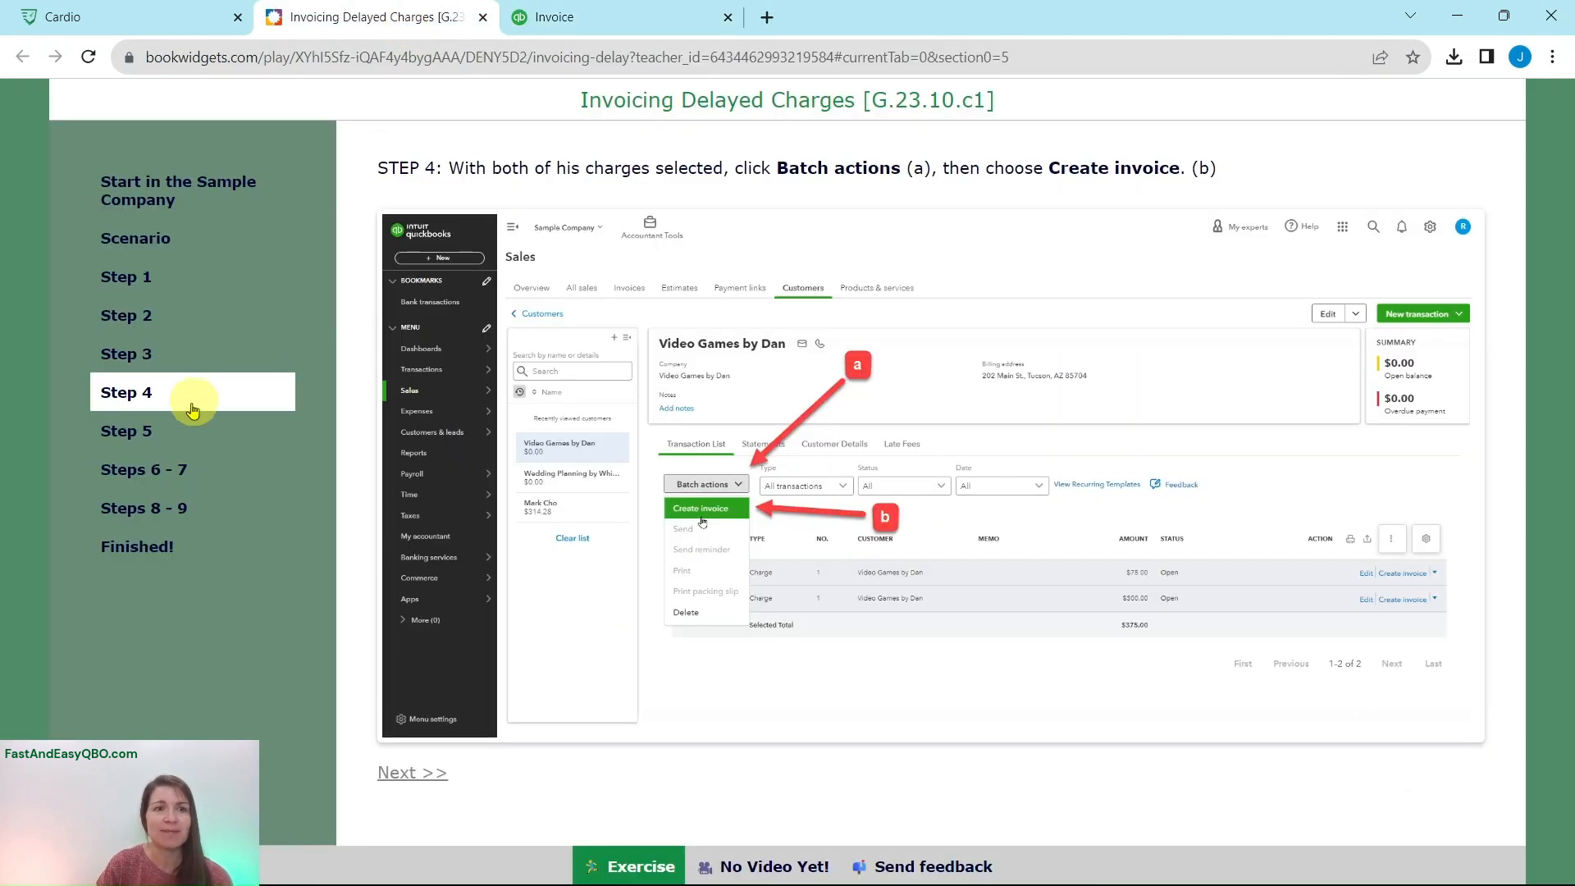
left_click(134, 440)
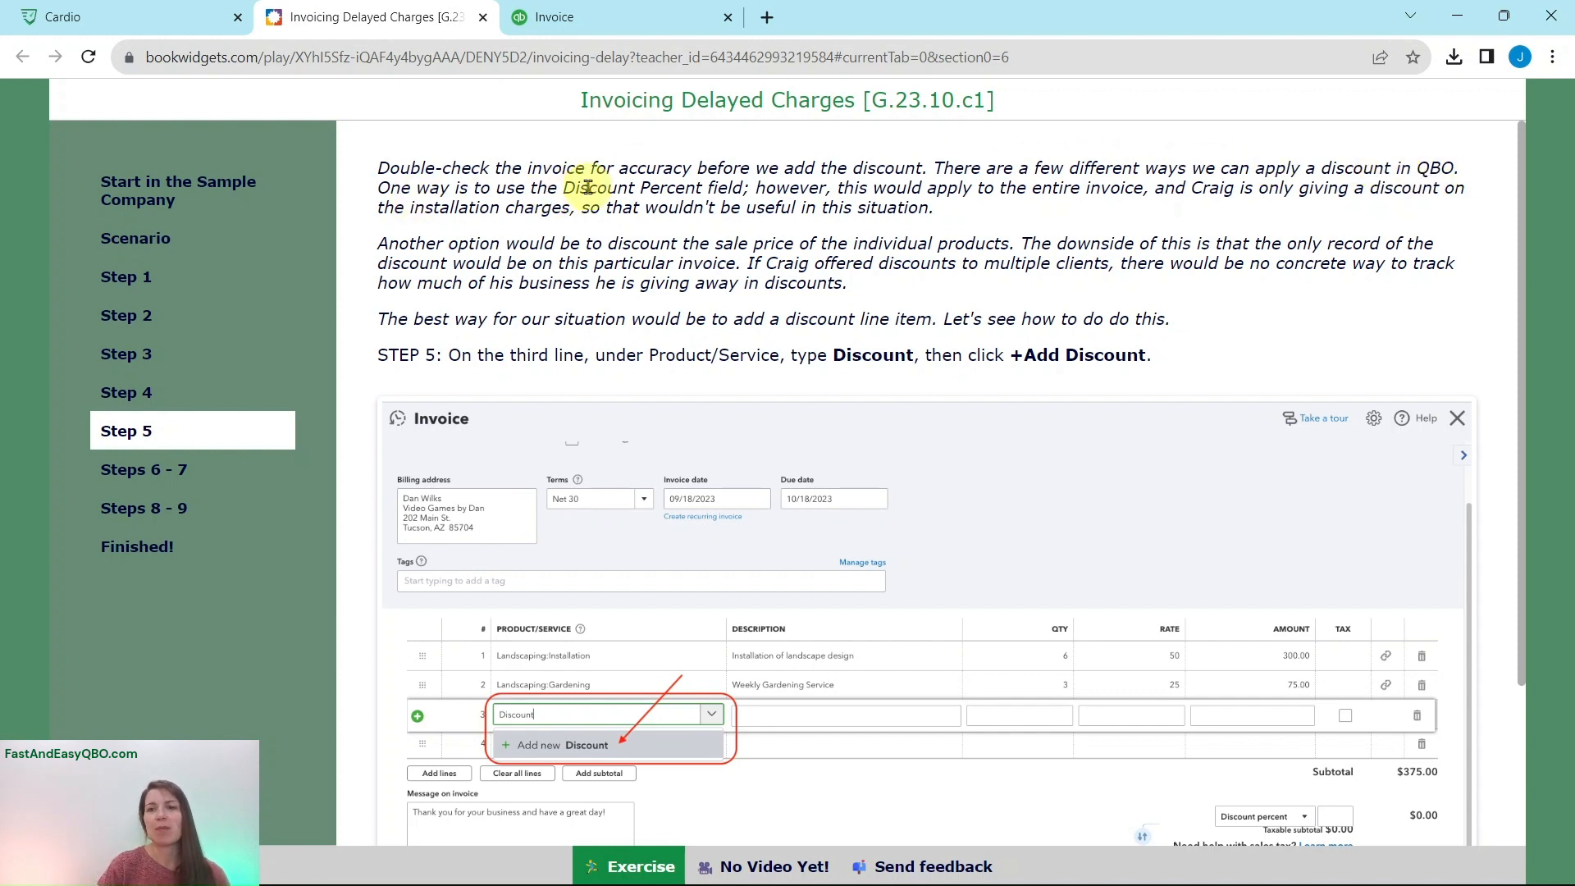
left_click(608, 18)
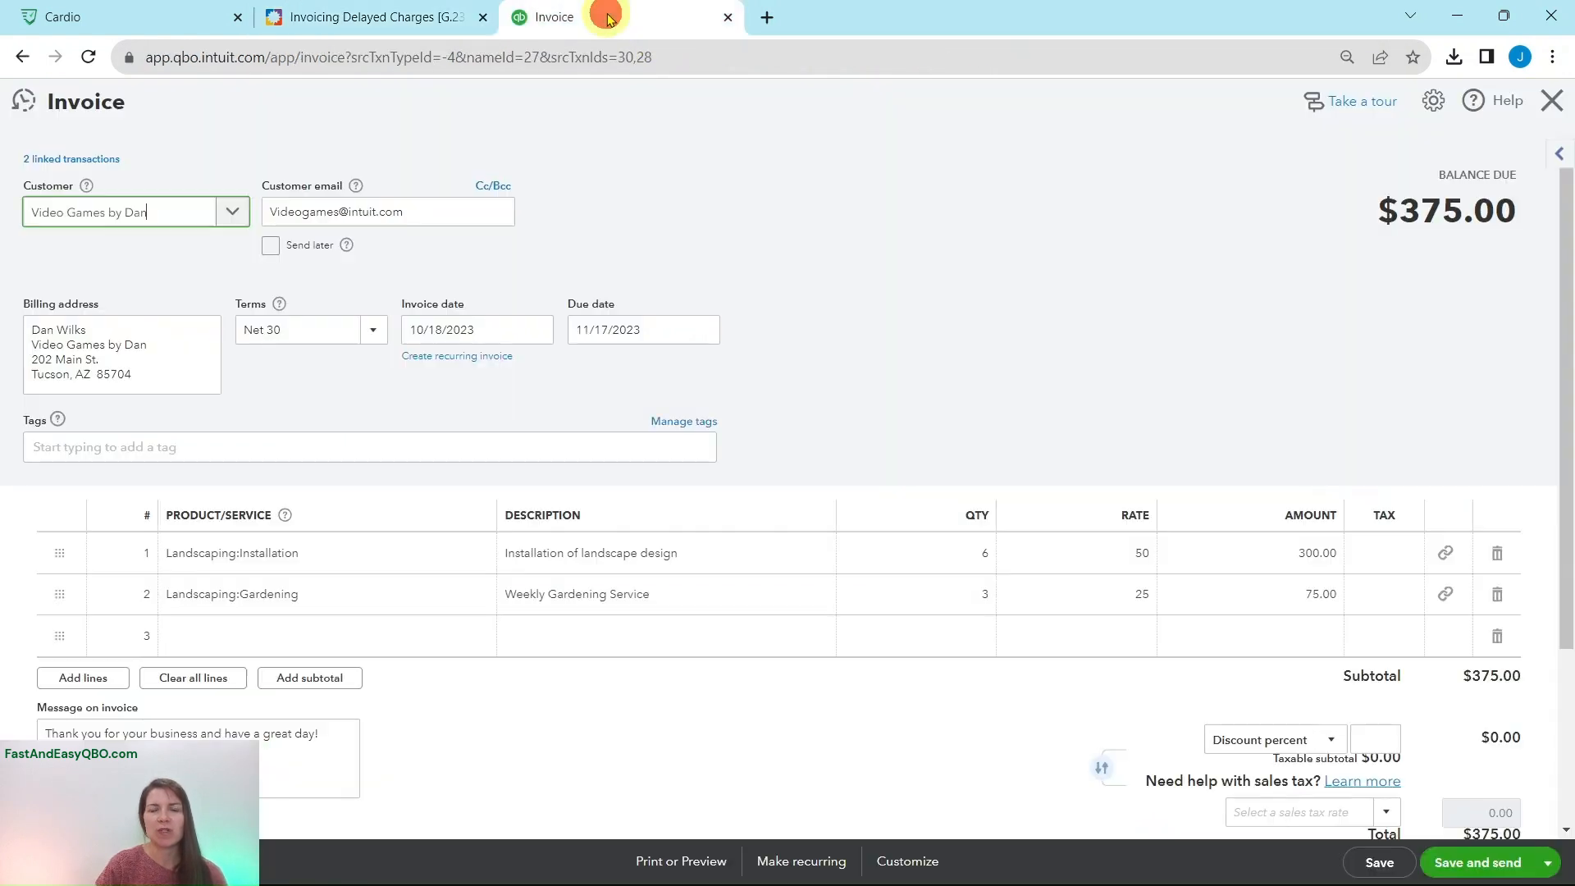
scroll(1436, 516, "down", 1)
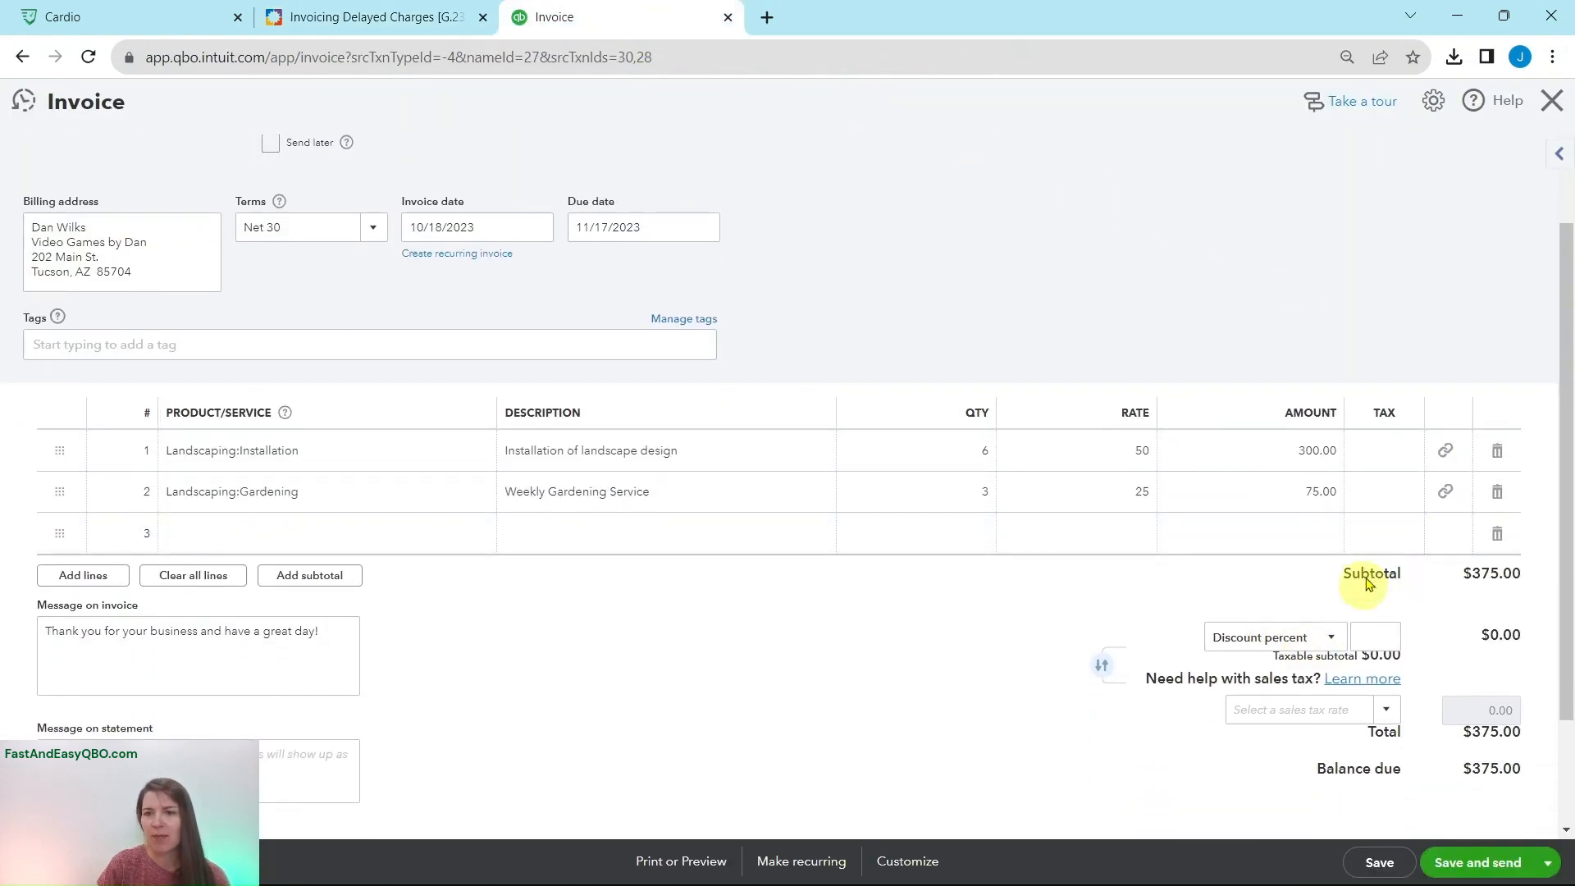
left_click(386, 18)
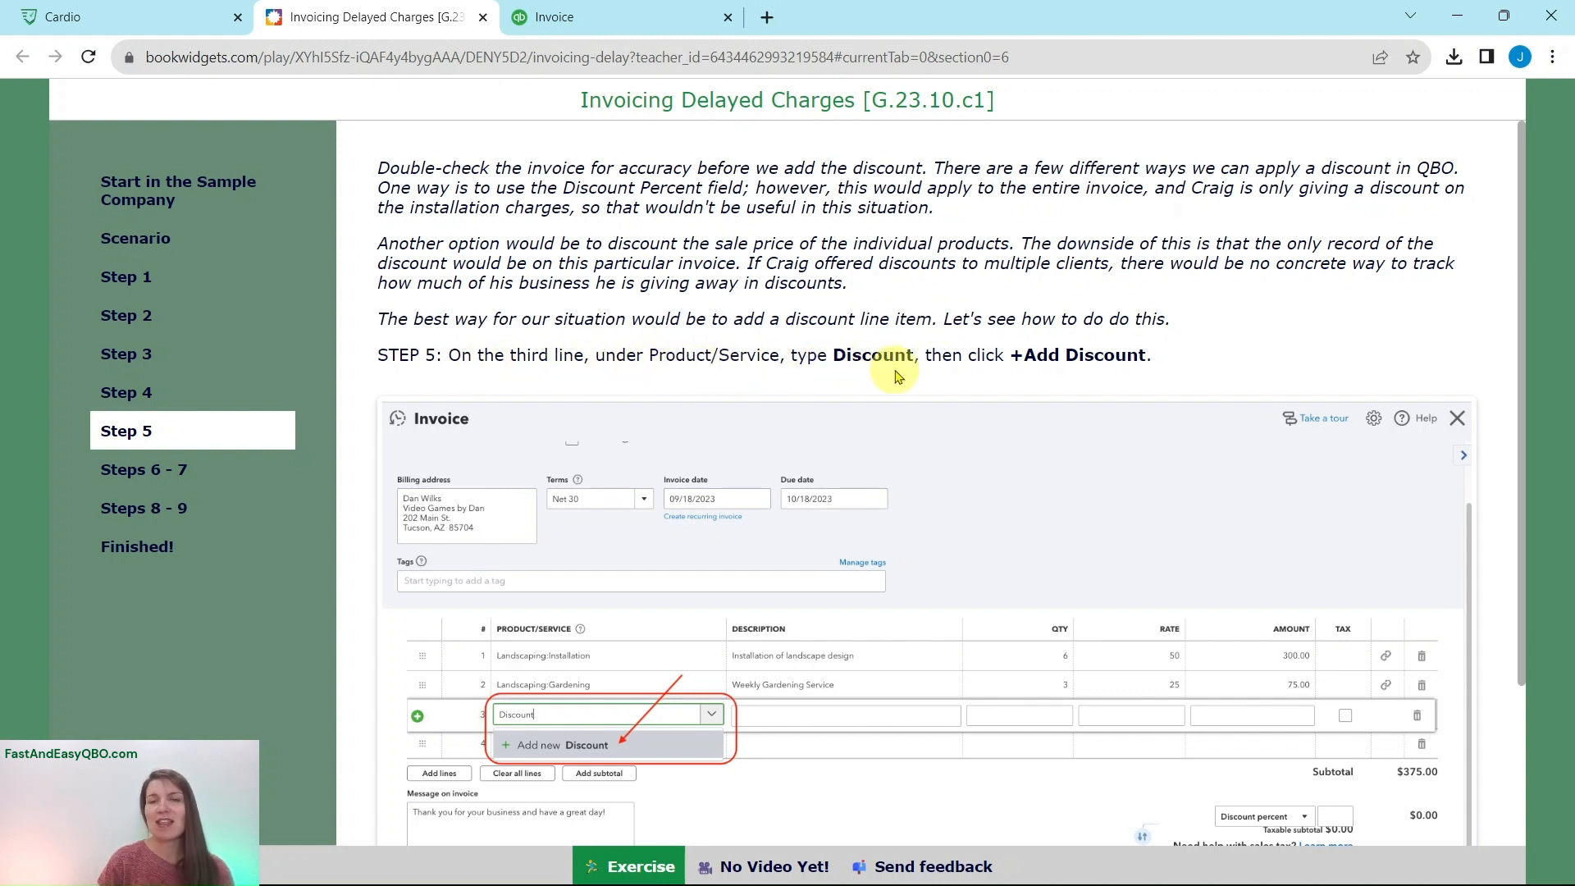
left_click(631, 28)
scroll(703, 393, "down", 1)
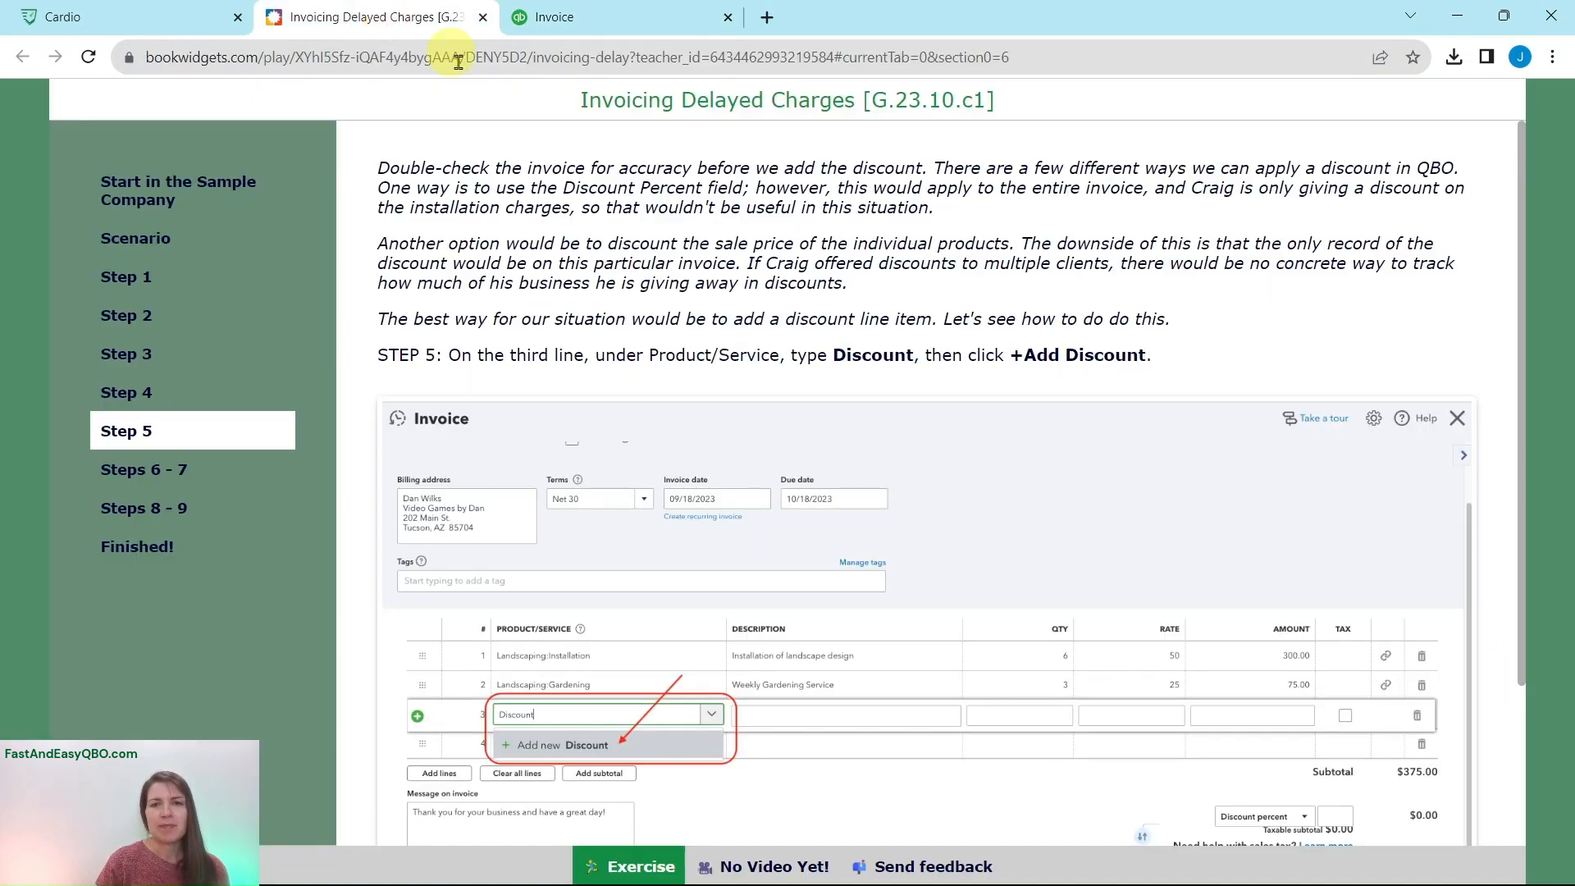
Read Step 5 of the exercise and start a new product/service named Discount on the third line of the QuickBooks invoice
left_click(342, 18)
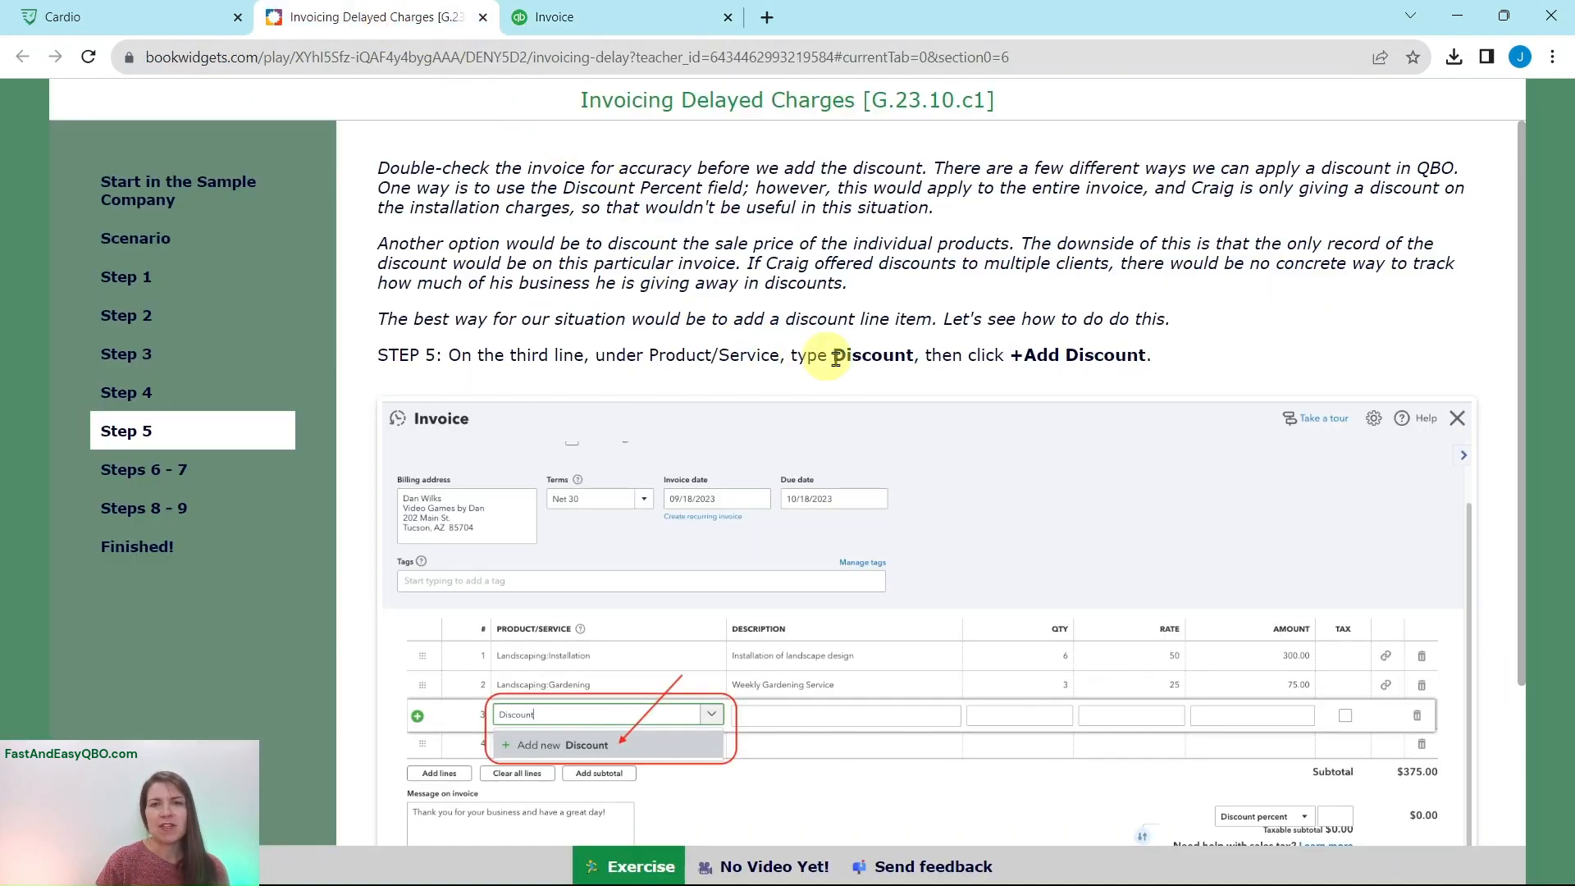
left_click(619, 18)
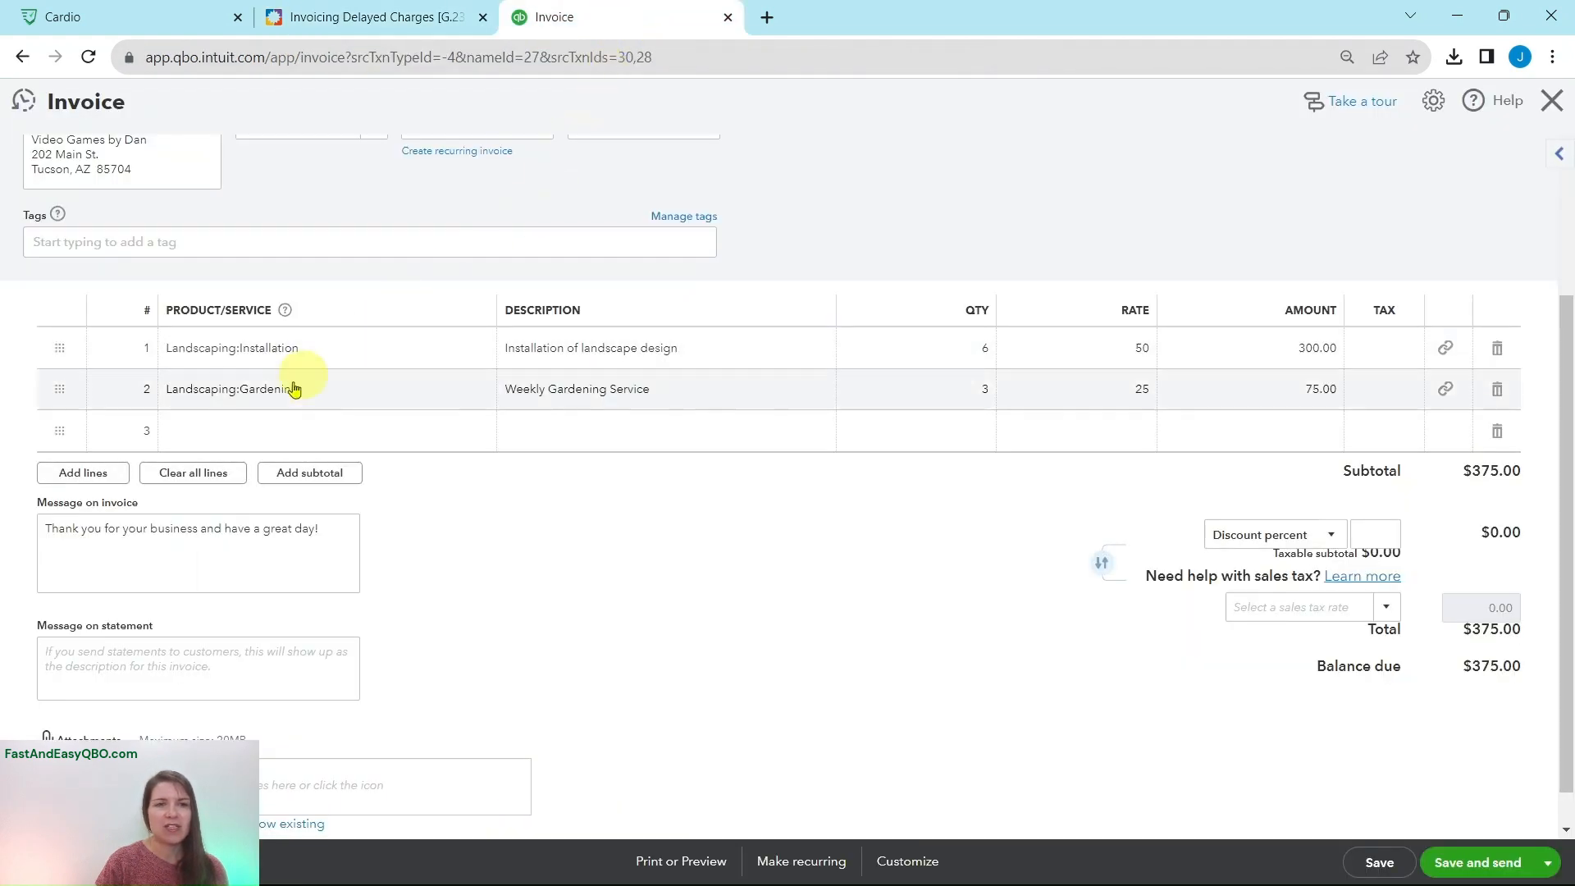
left_click(239, 430)
left_click(257, 431)
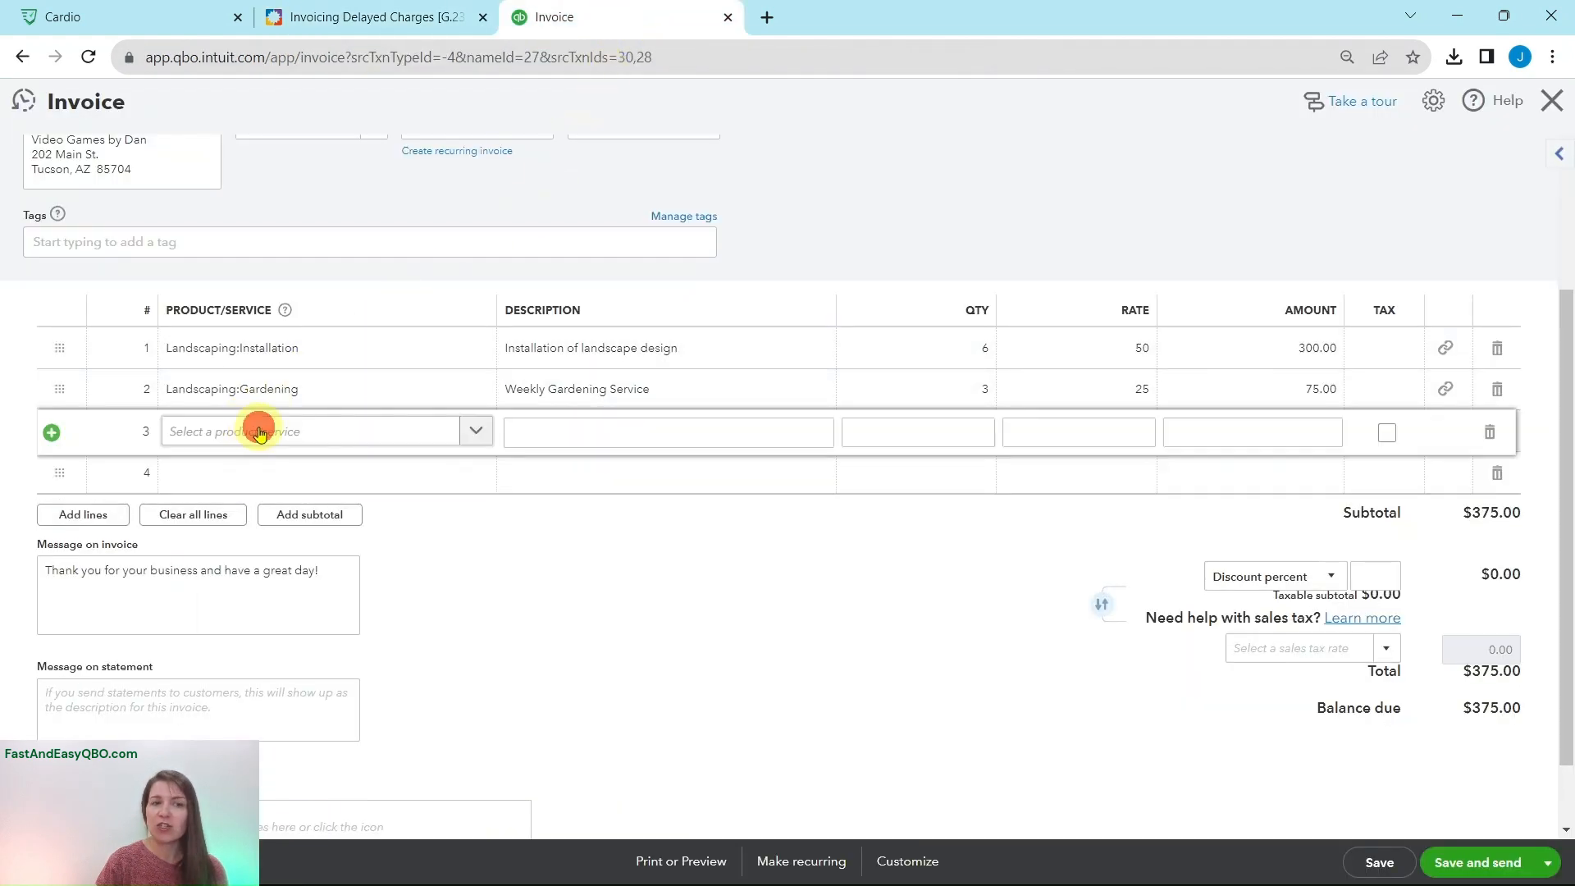
type("Discount")
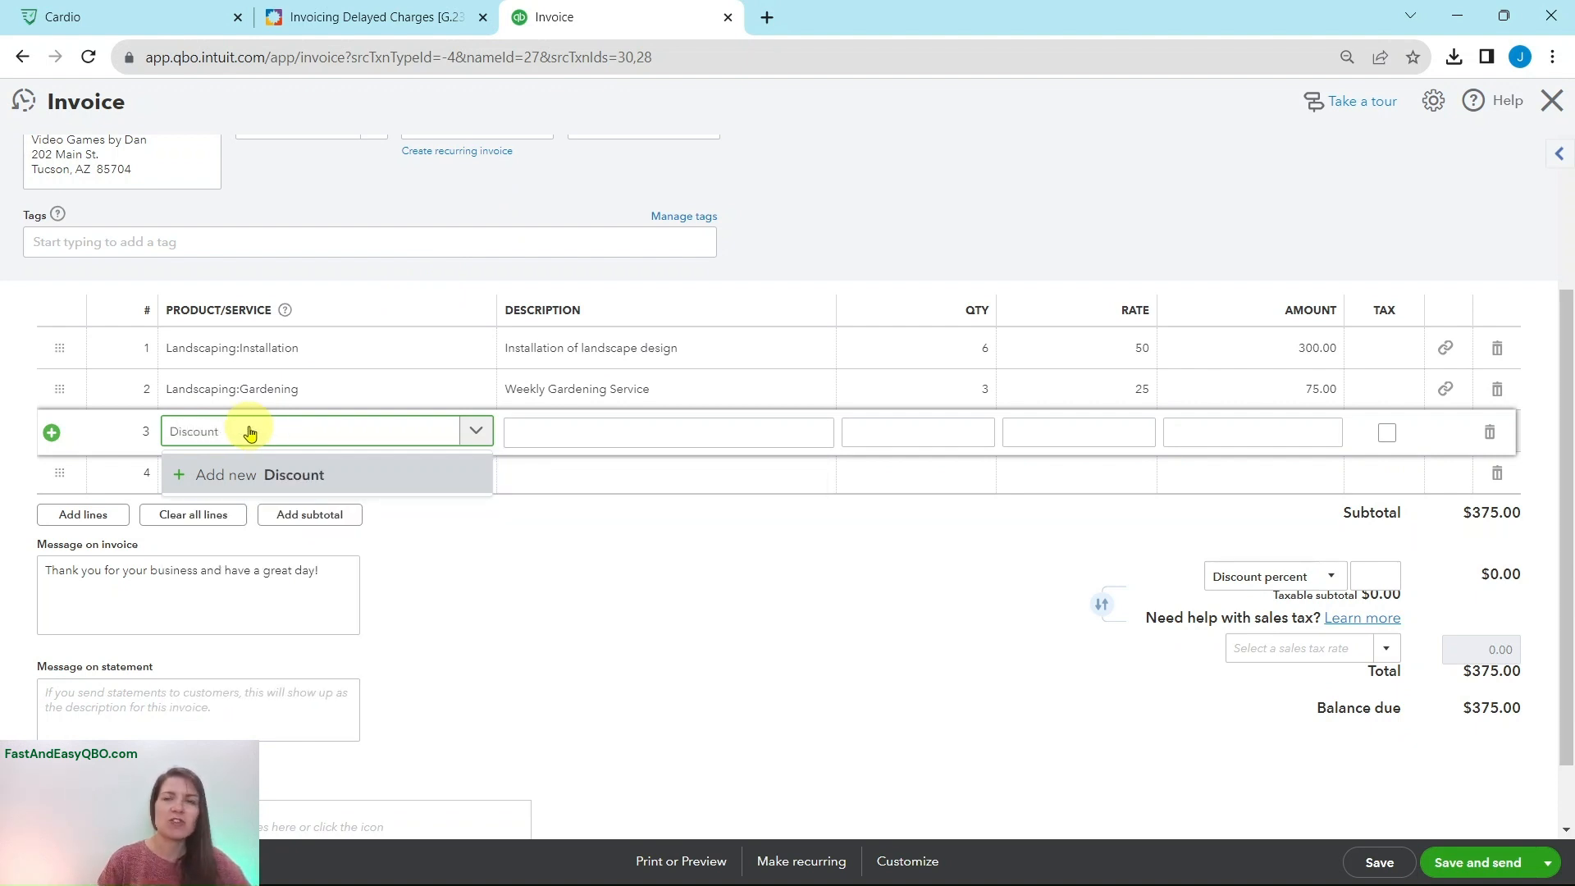
left_click(258, 478)
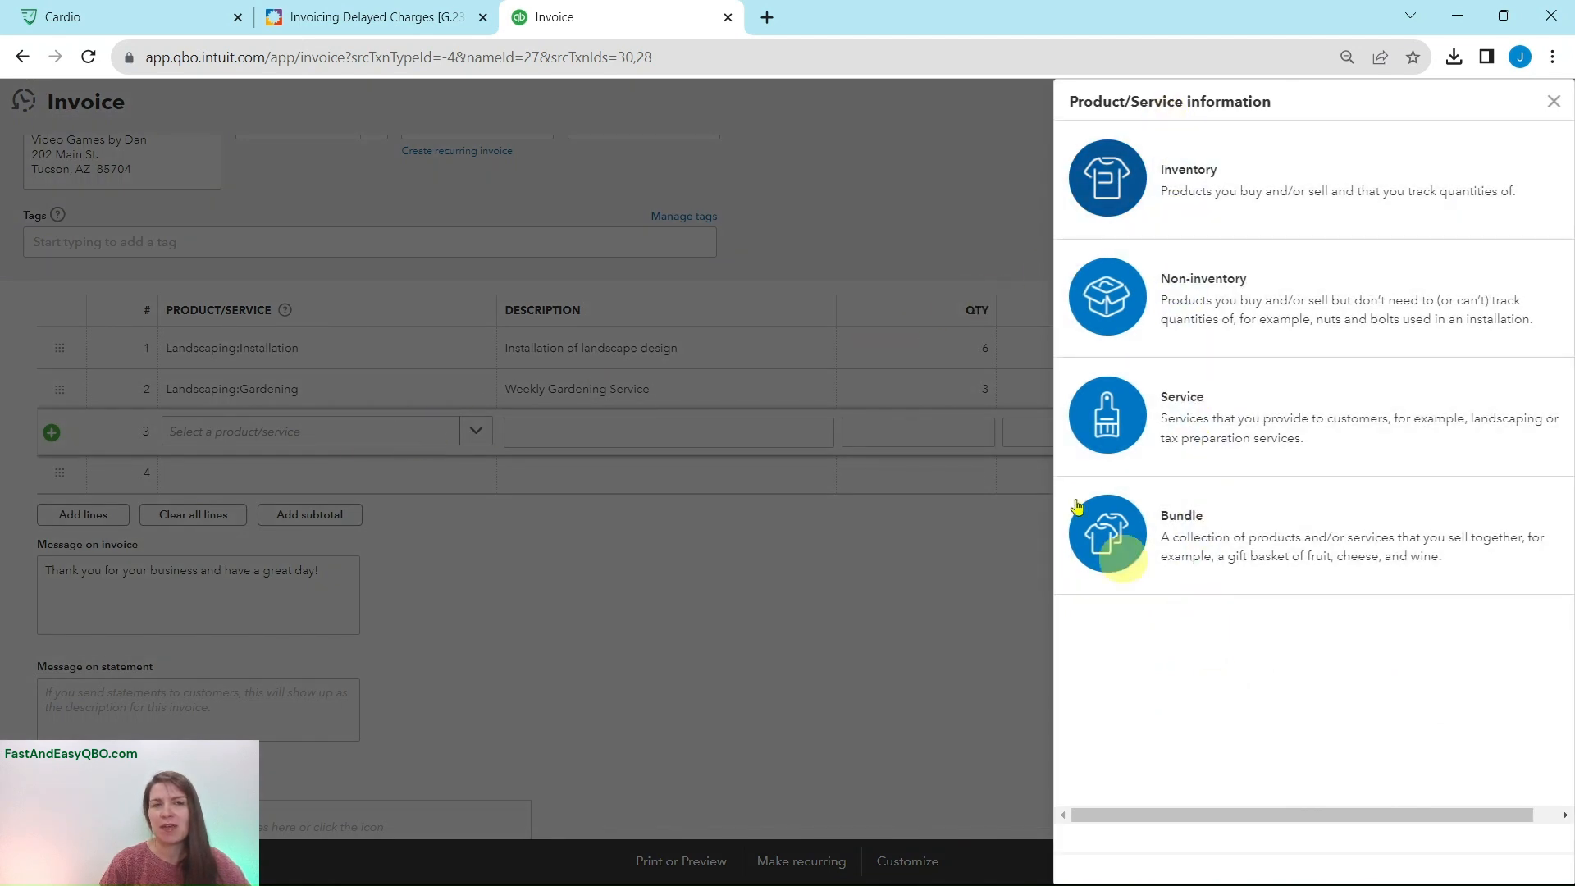
Read Step 6 of the exercise and choose Service as the type of the new Discount item in QuickBooks
left_click(402, 18)
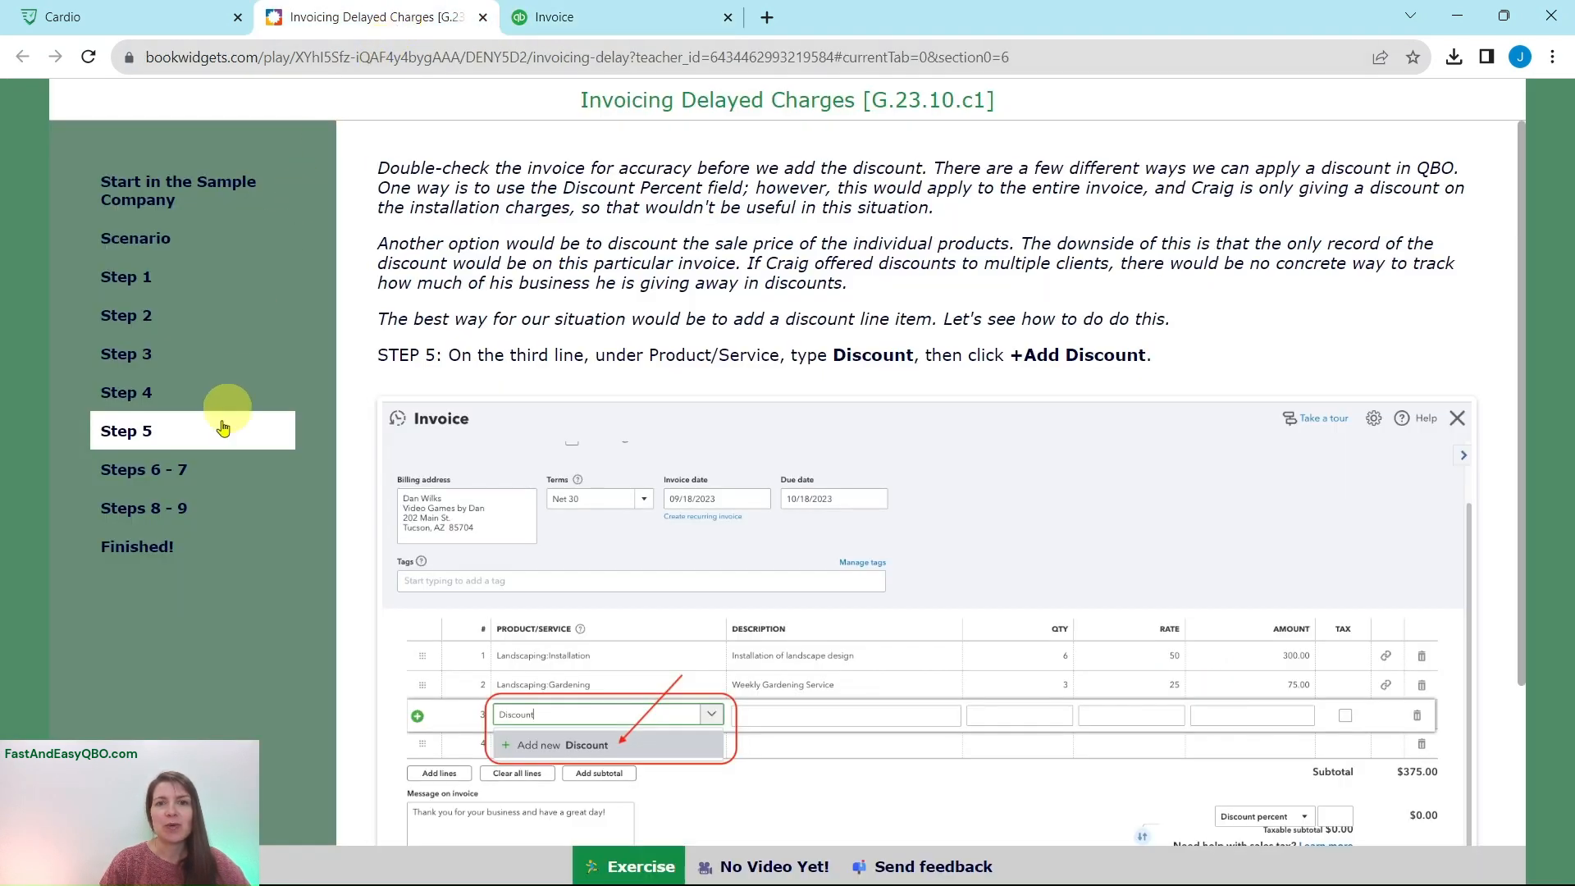
left_click(144, 467)
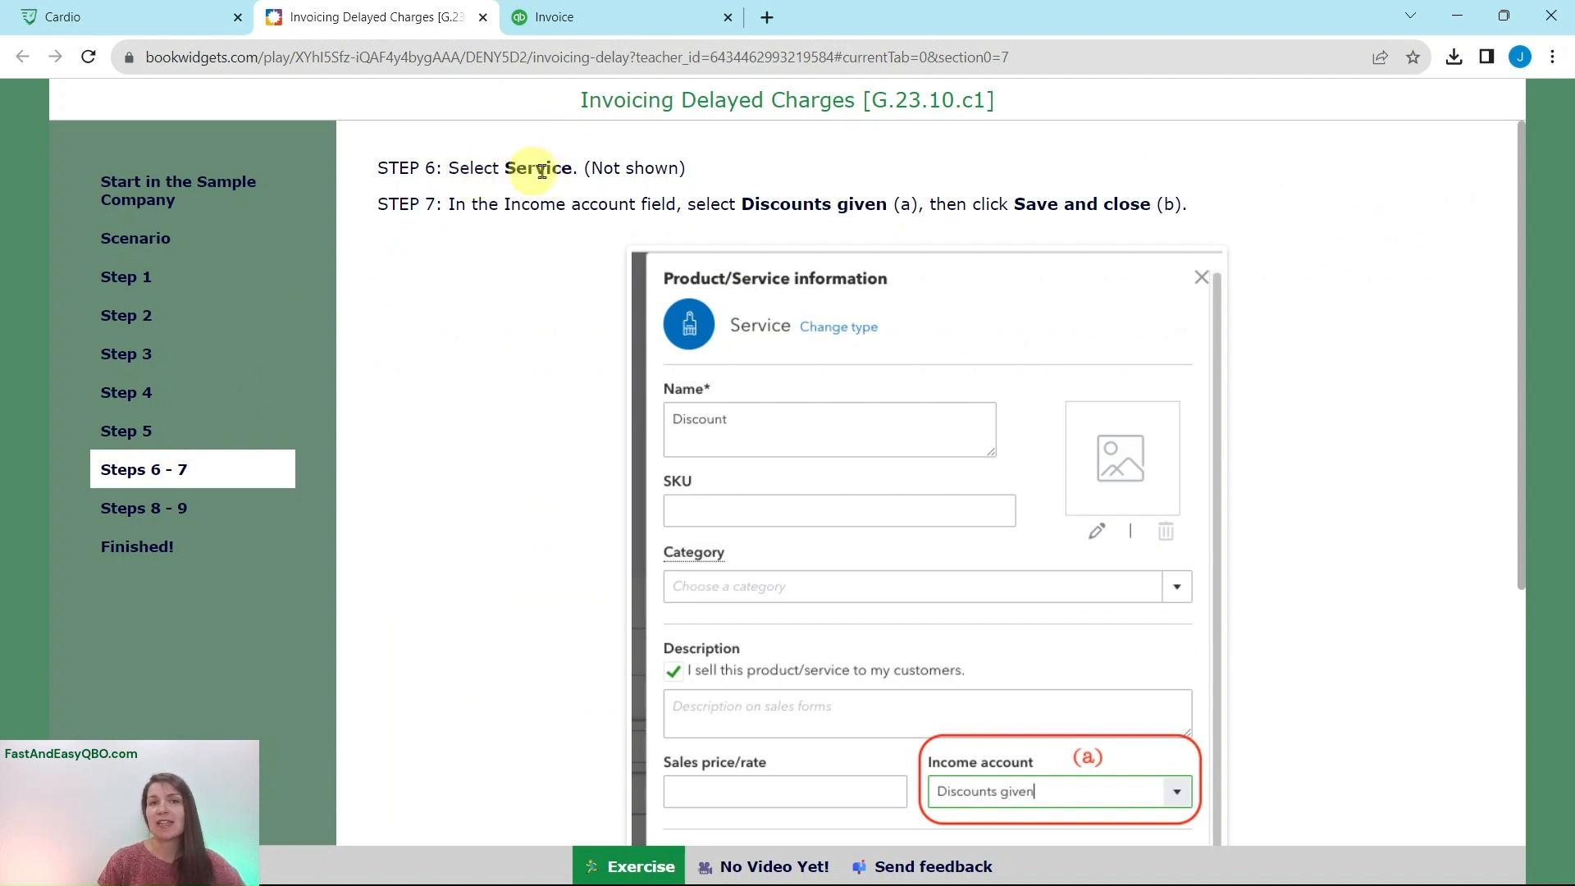
left_click(599, 18)
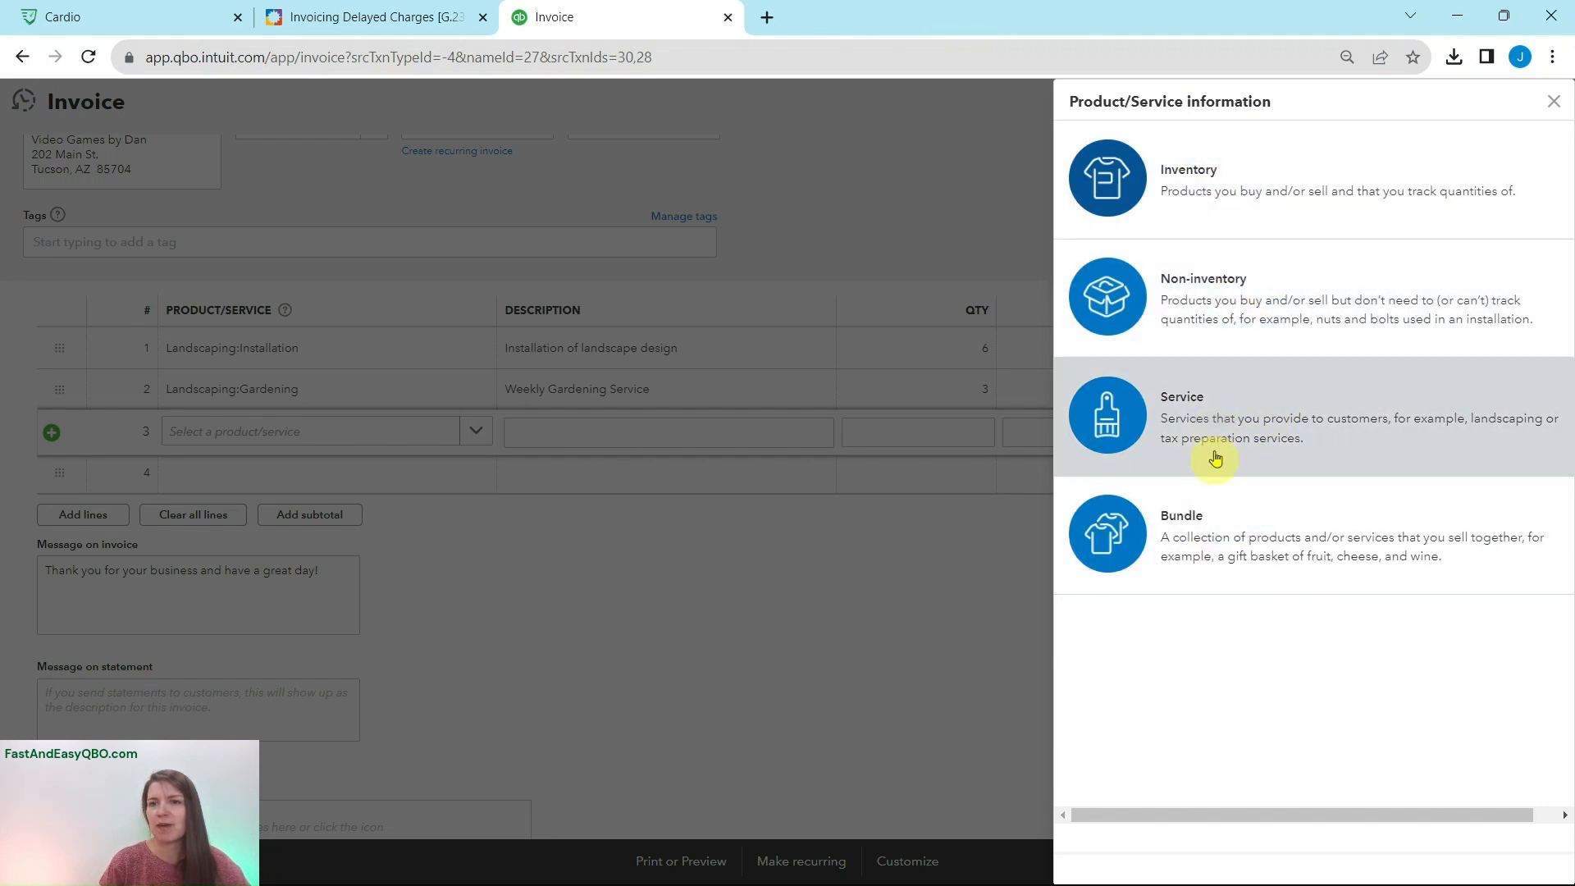
left_click(1246, 418)
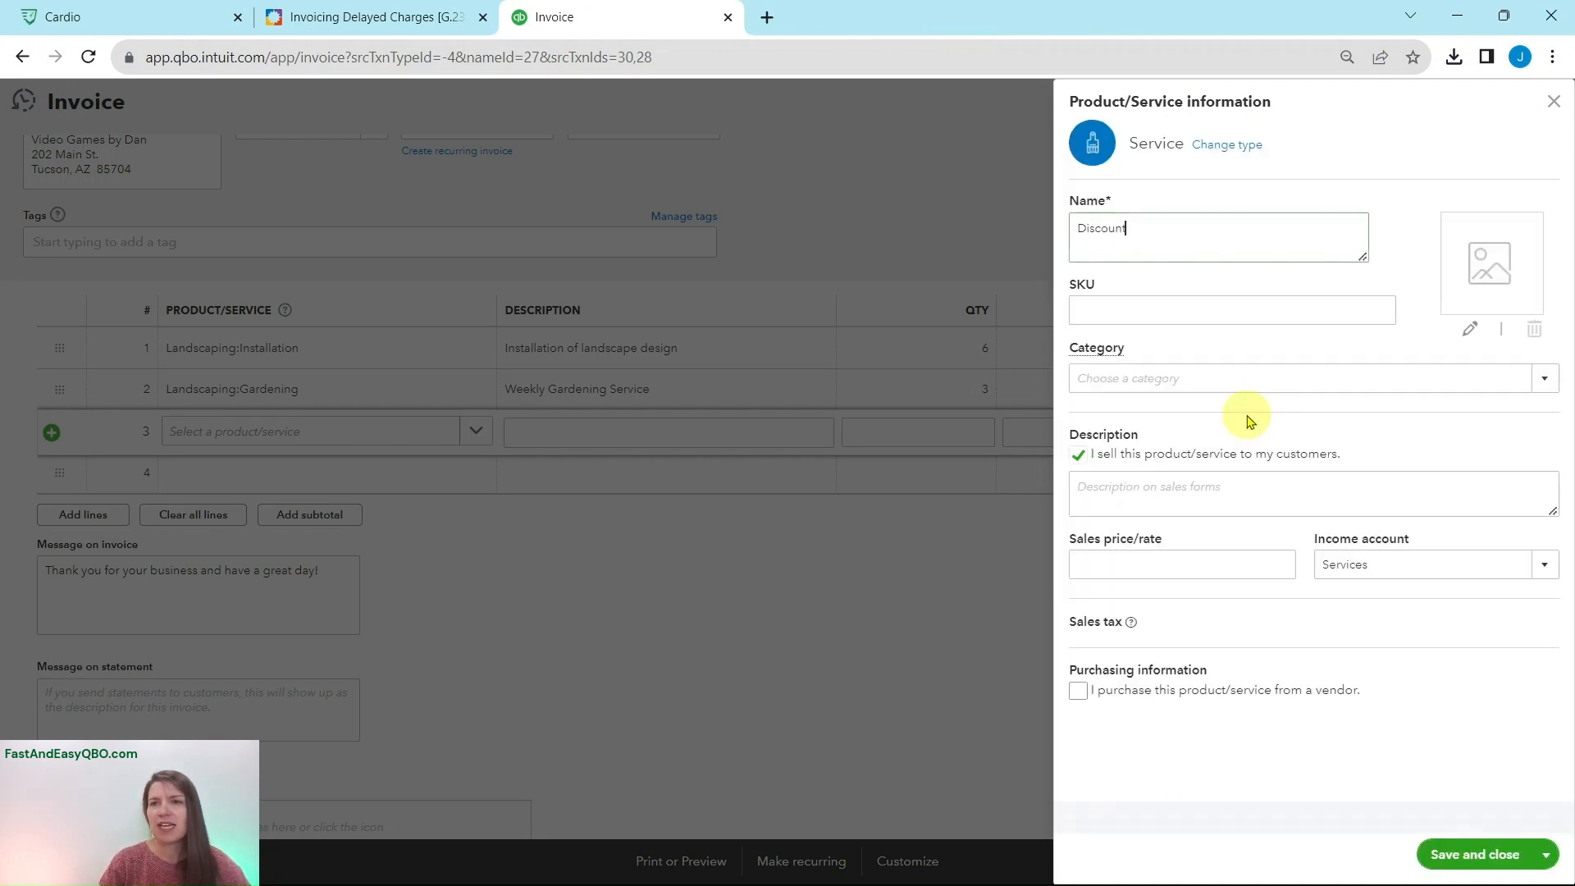
Read Step 7 of the exercise, set the Discount service's income account to Discounts given in QuickBooks, and save and close the item
left_click(380, 19)
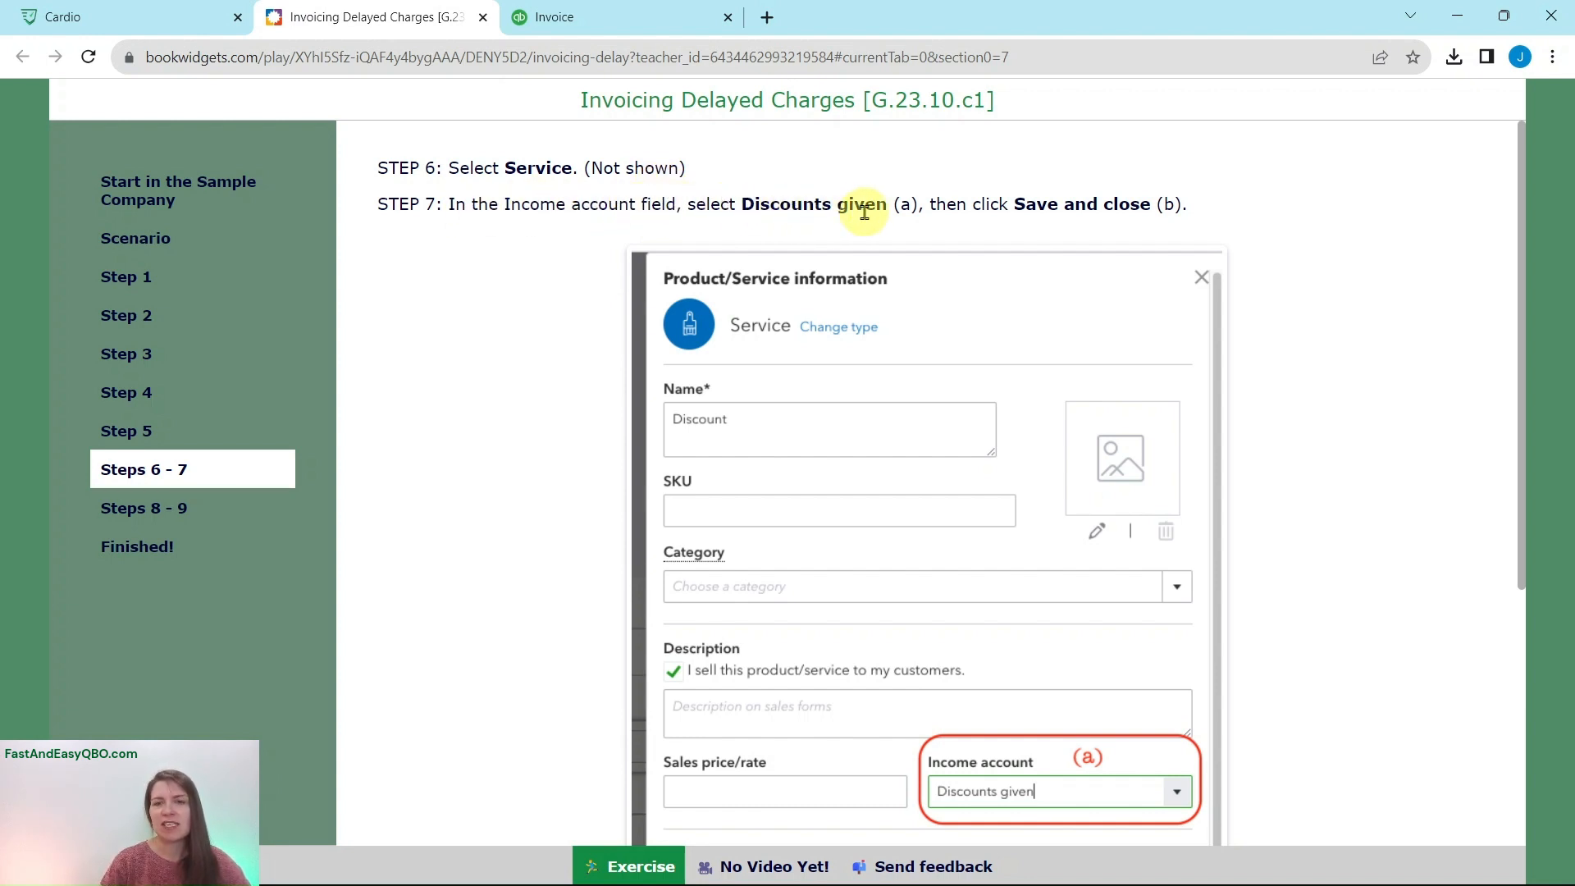
left_click(651, 16)
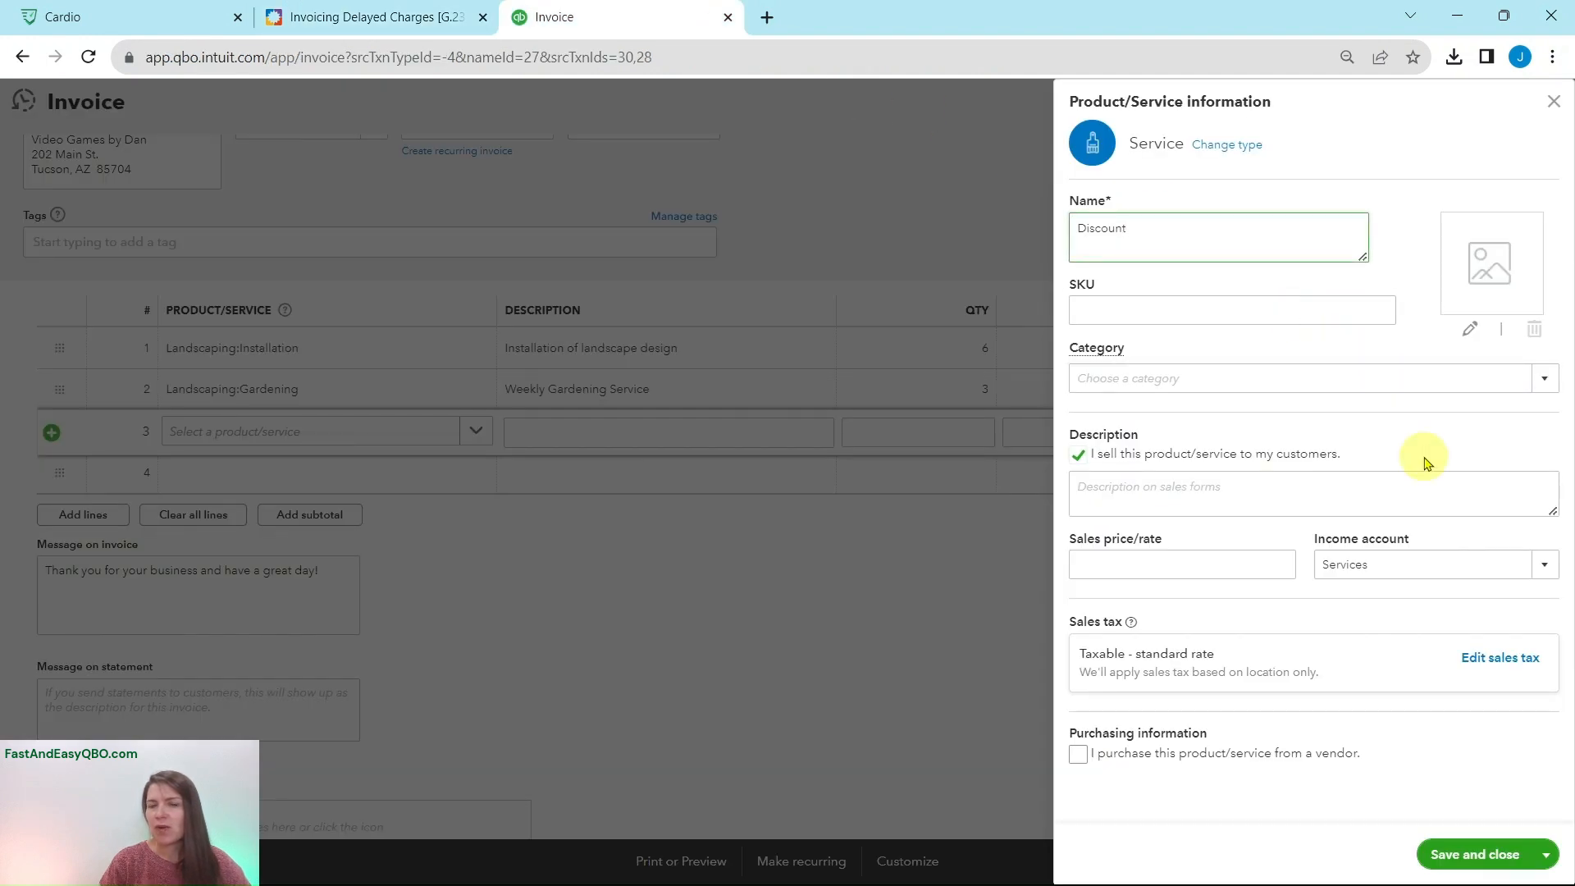
left_click(1399, 566)
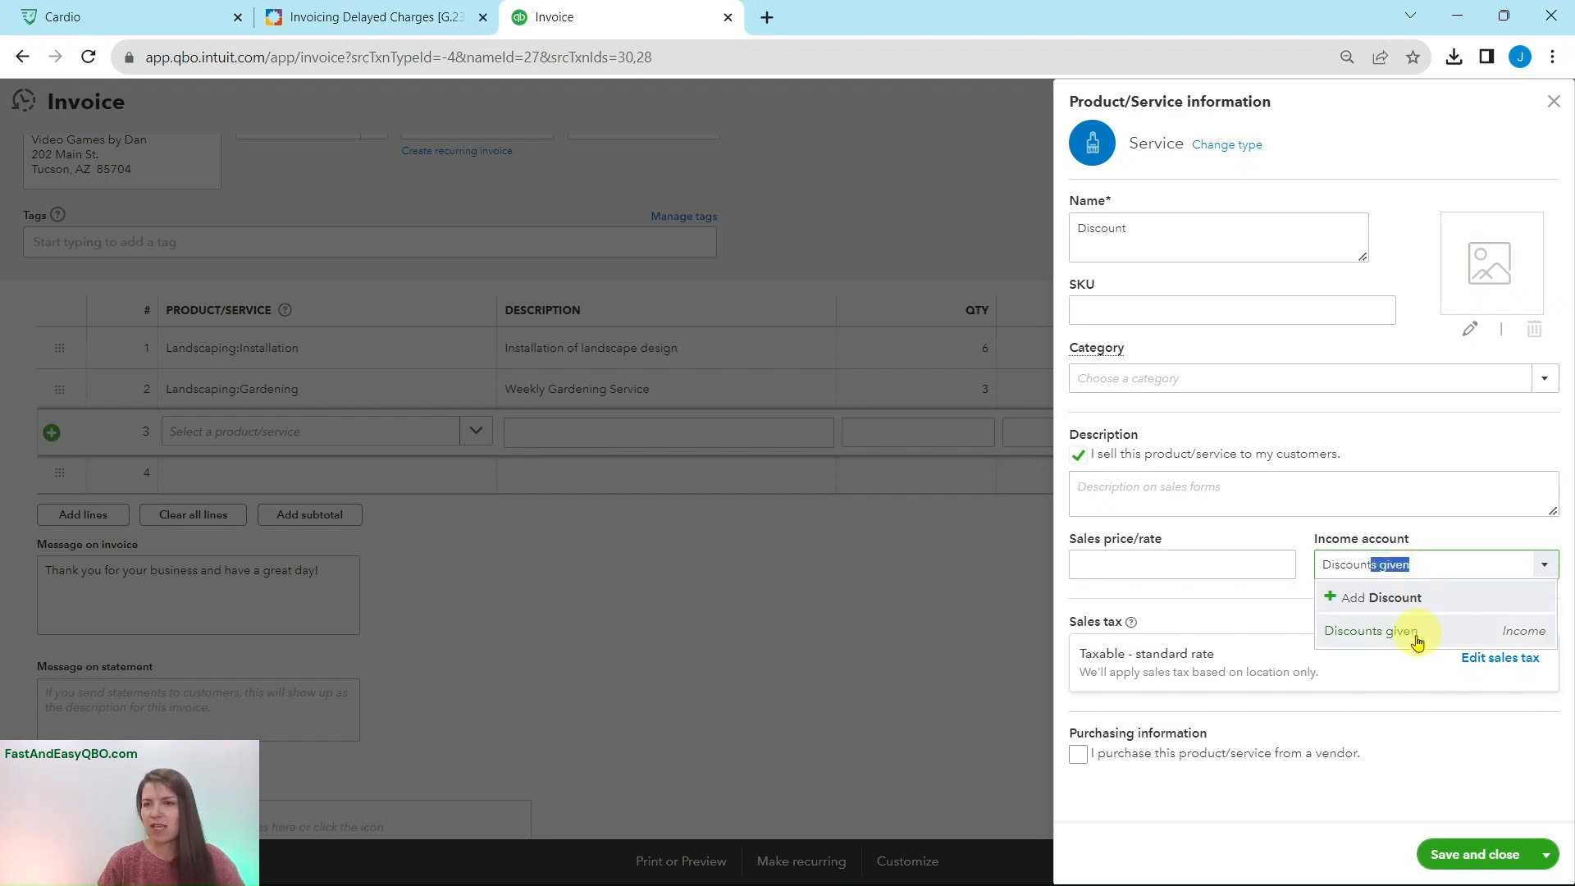
left_click(1374, 633)
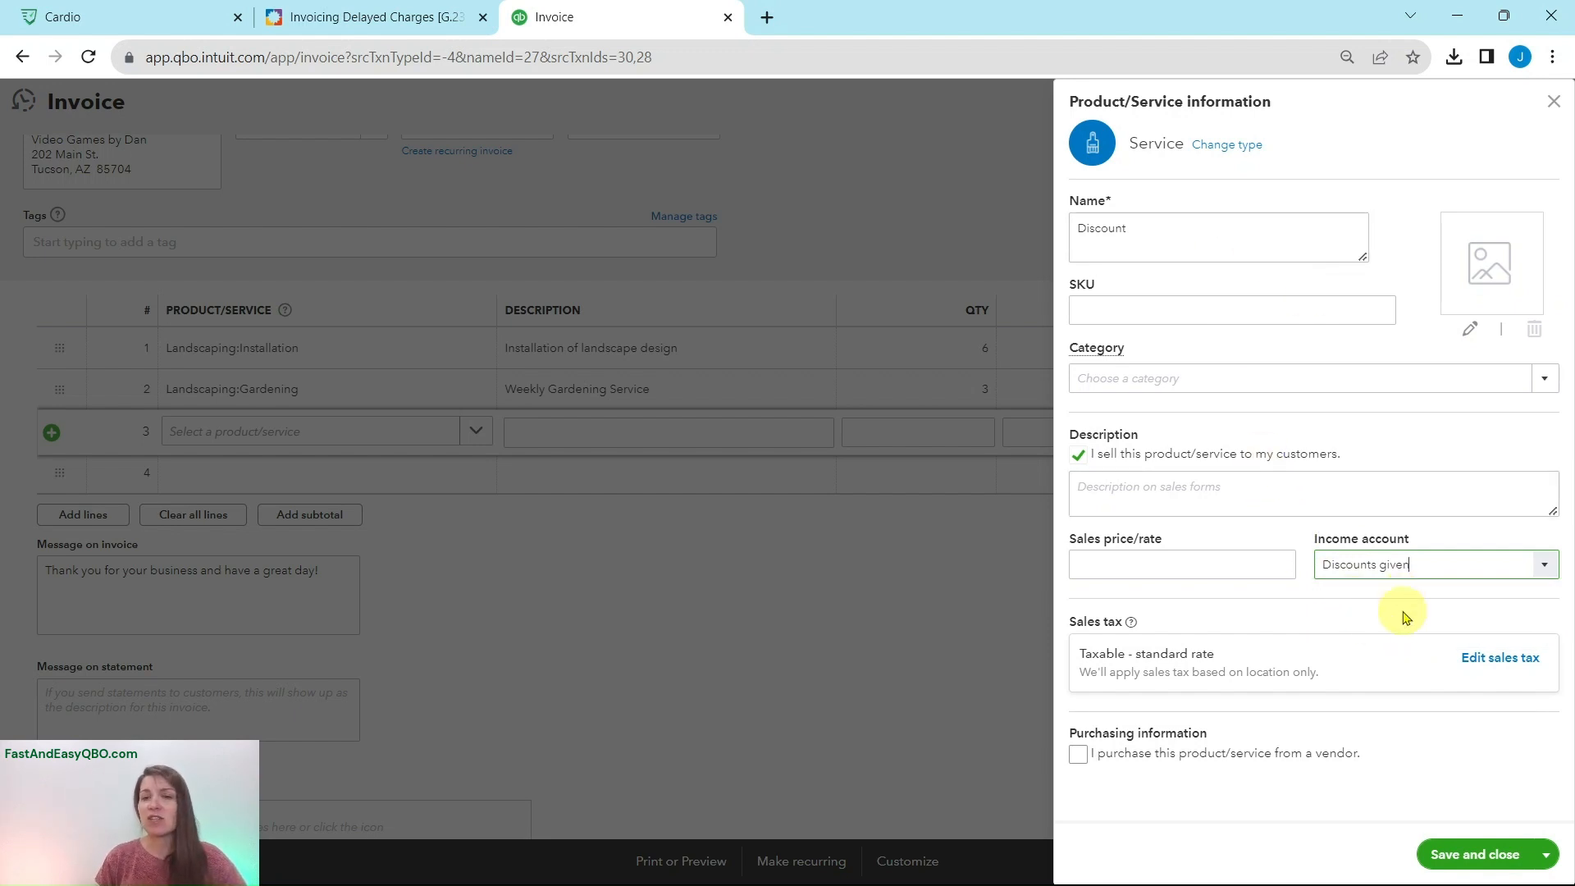
left_click(1476, 859)
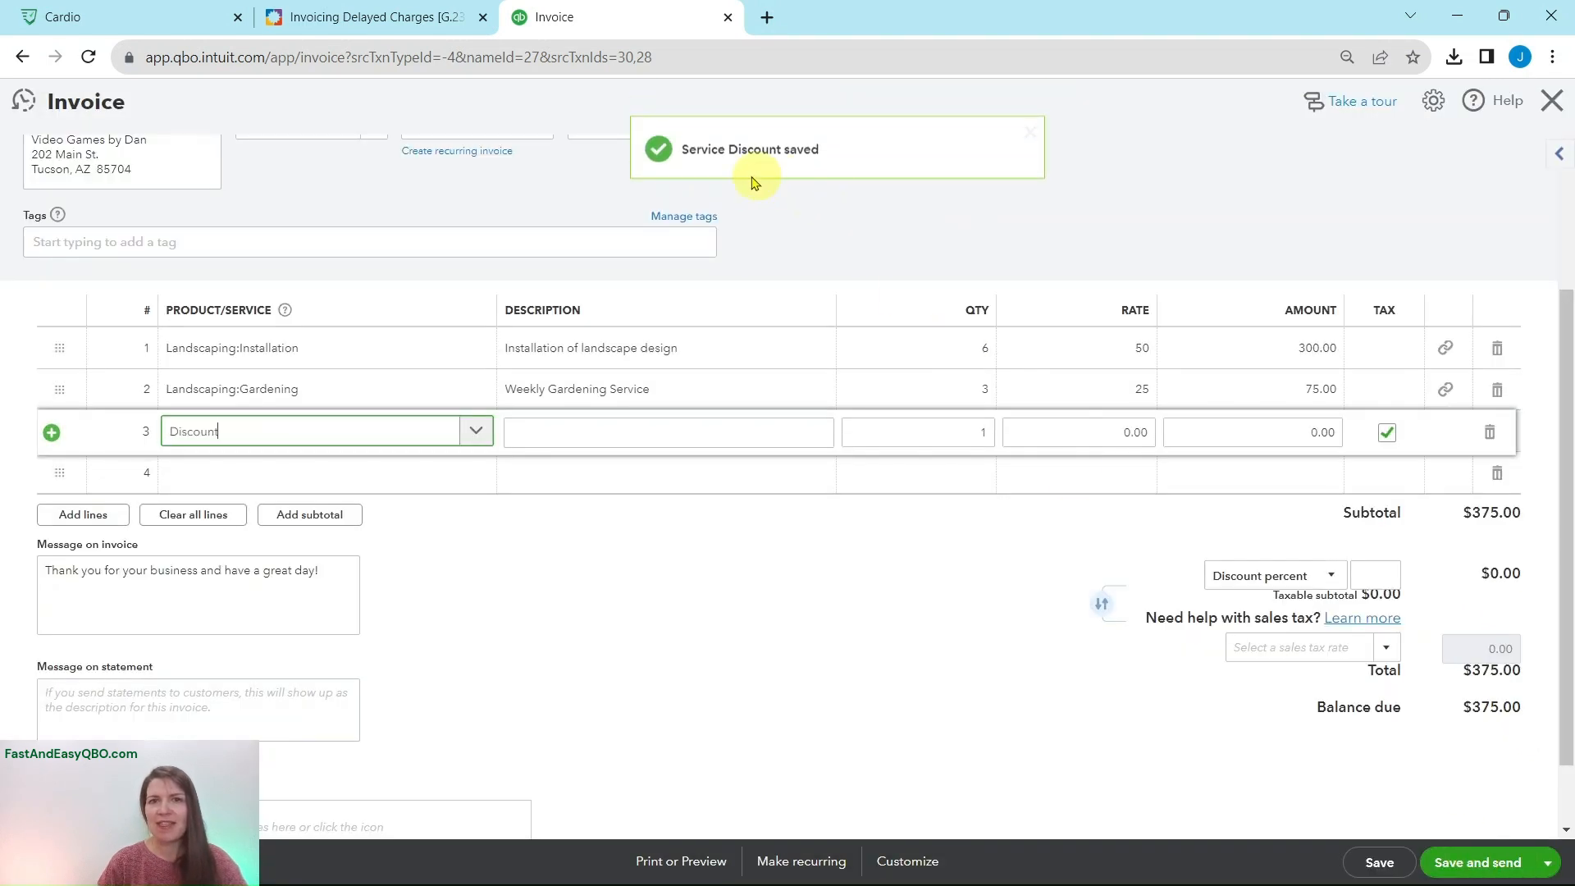
Read Step 8 of the exercise and describe the invoice's discount line as "15% Courtesy Discount" in QuickBooks
left_click(379, 19)
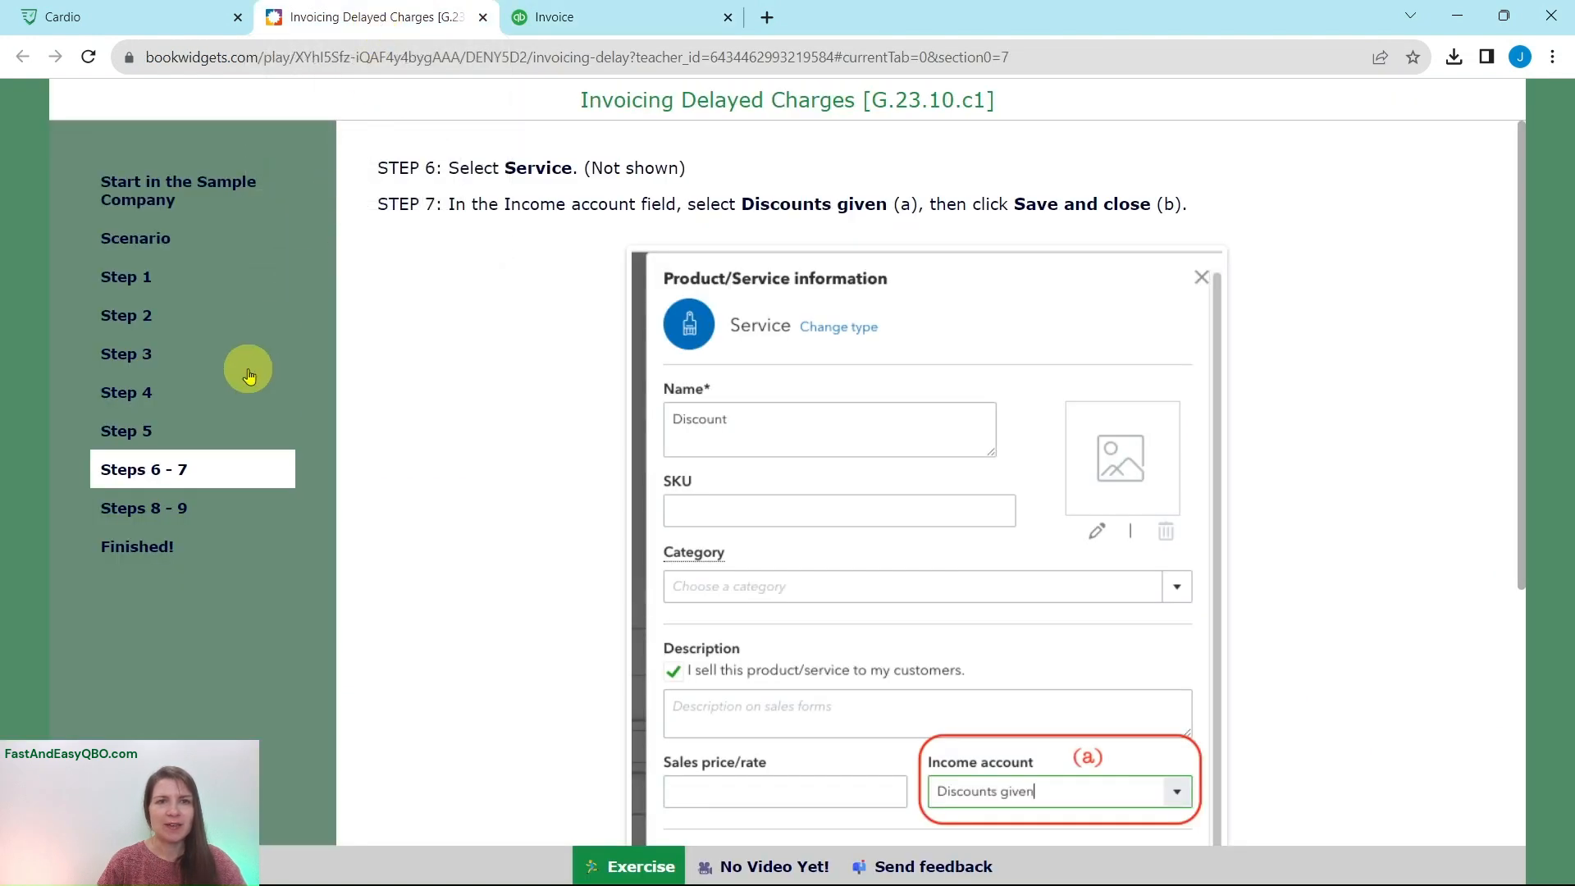
left_click(170, 517)
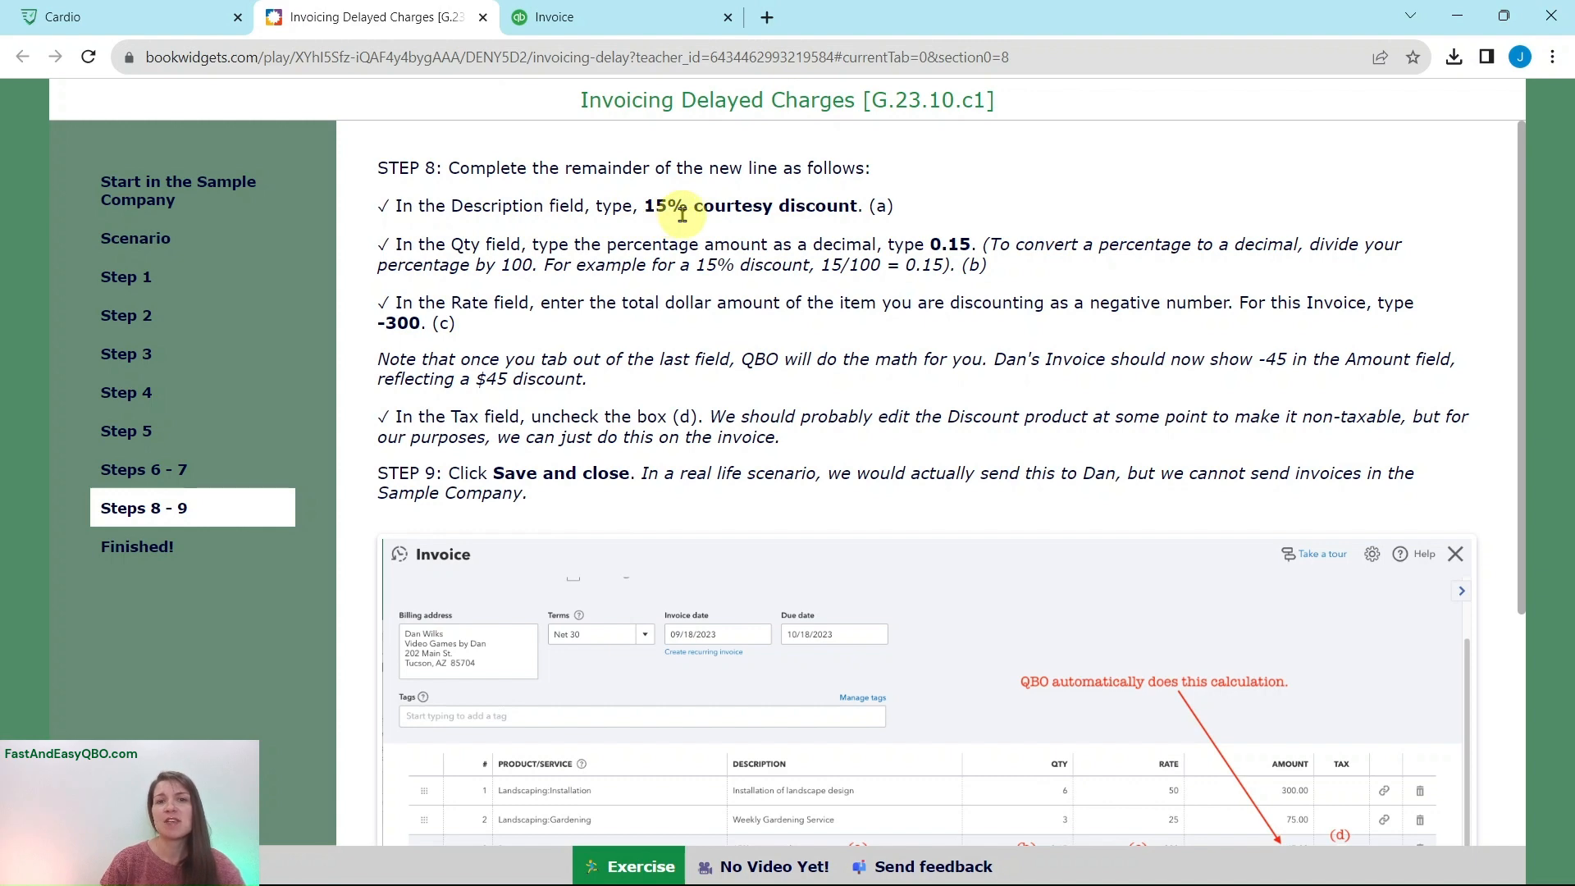
left_click(649, 21)
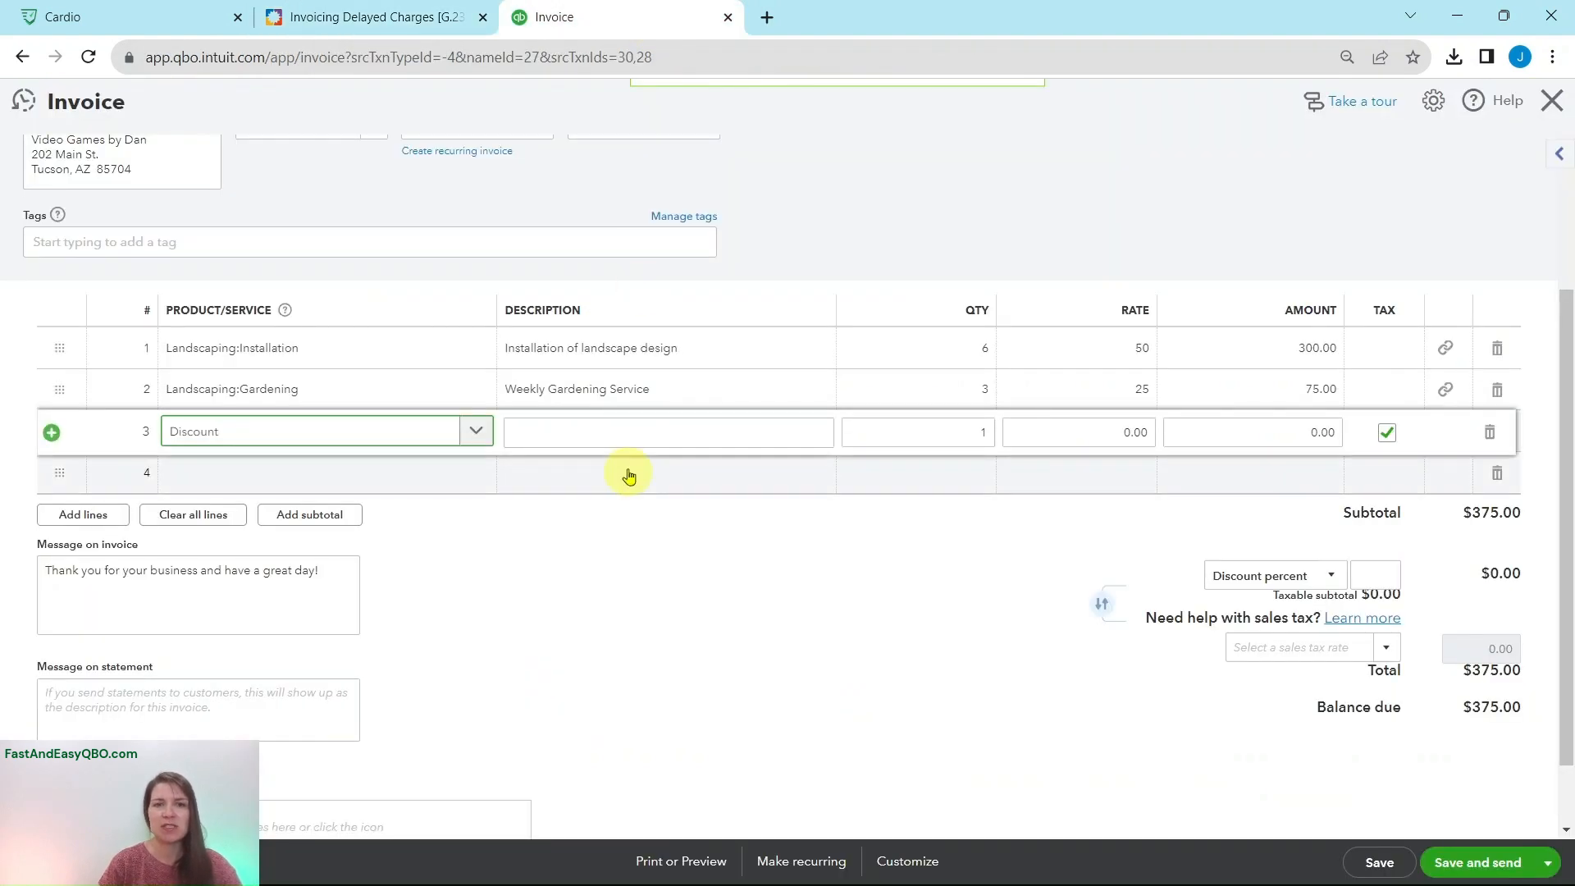
left_click(635, 438)
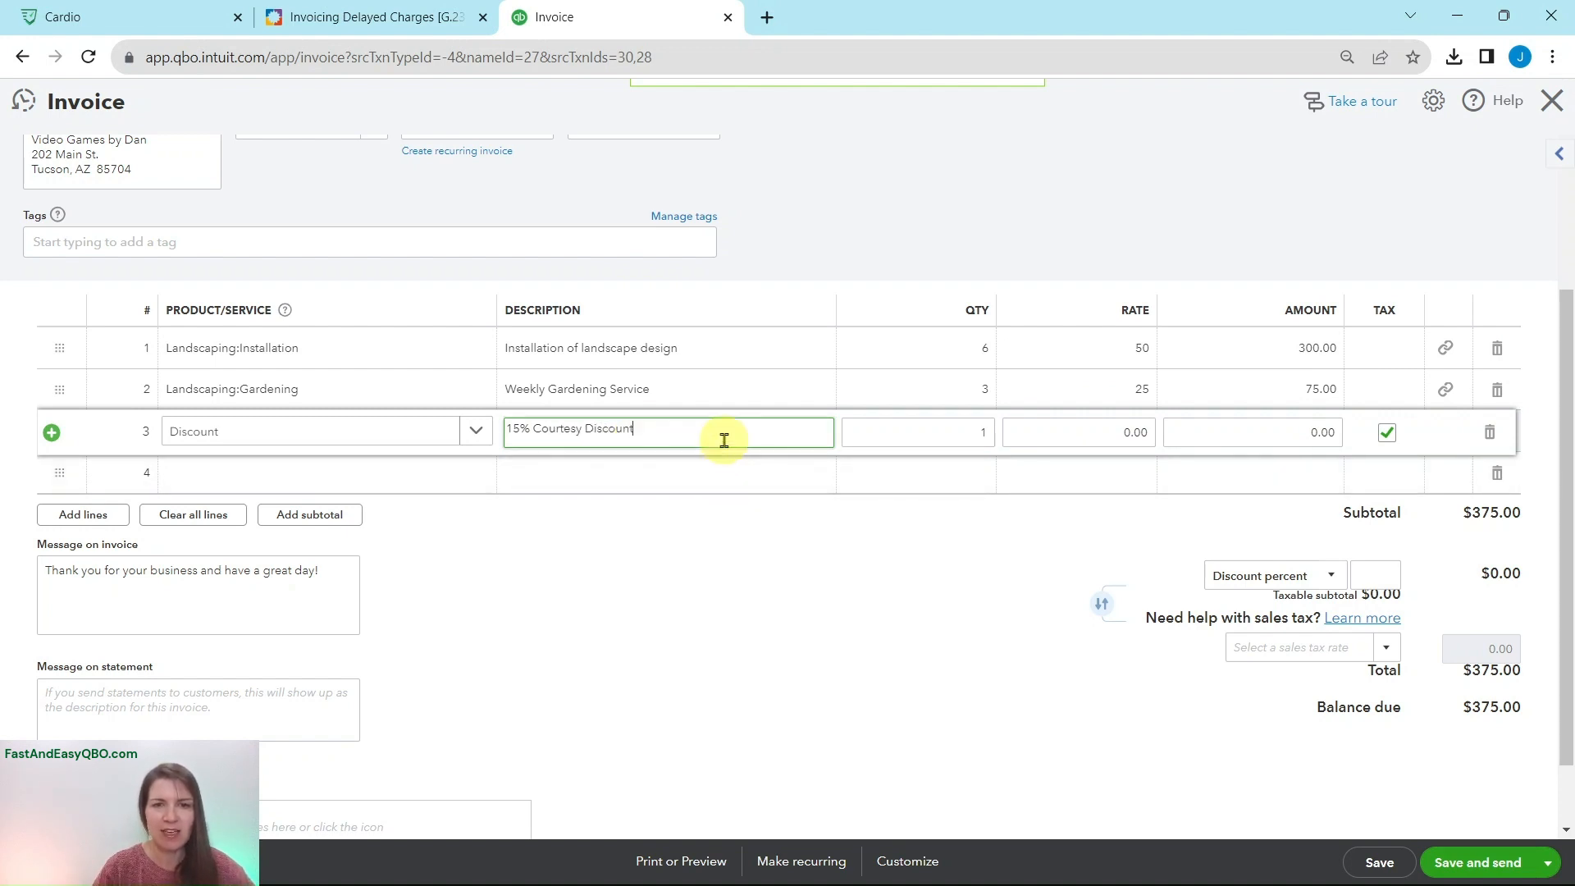
Read the Qty and Rate instructions in Step 8 and set the discount line's quantity to 0.15 and rate to -300 in QuickBooks
left_click(418, 25)
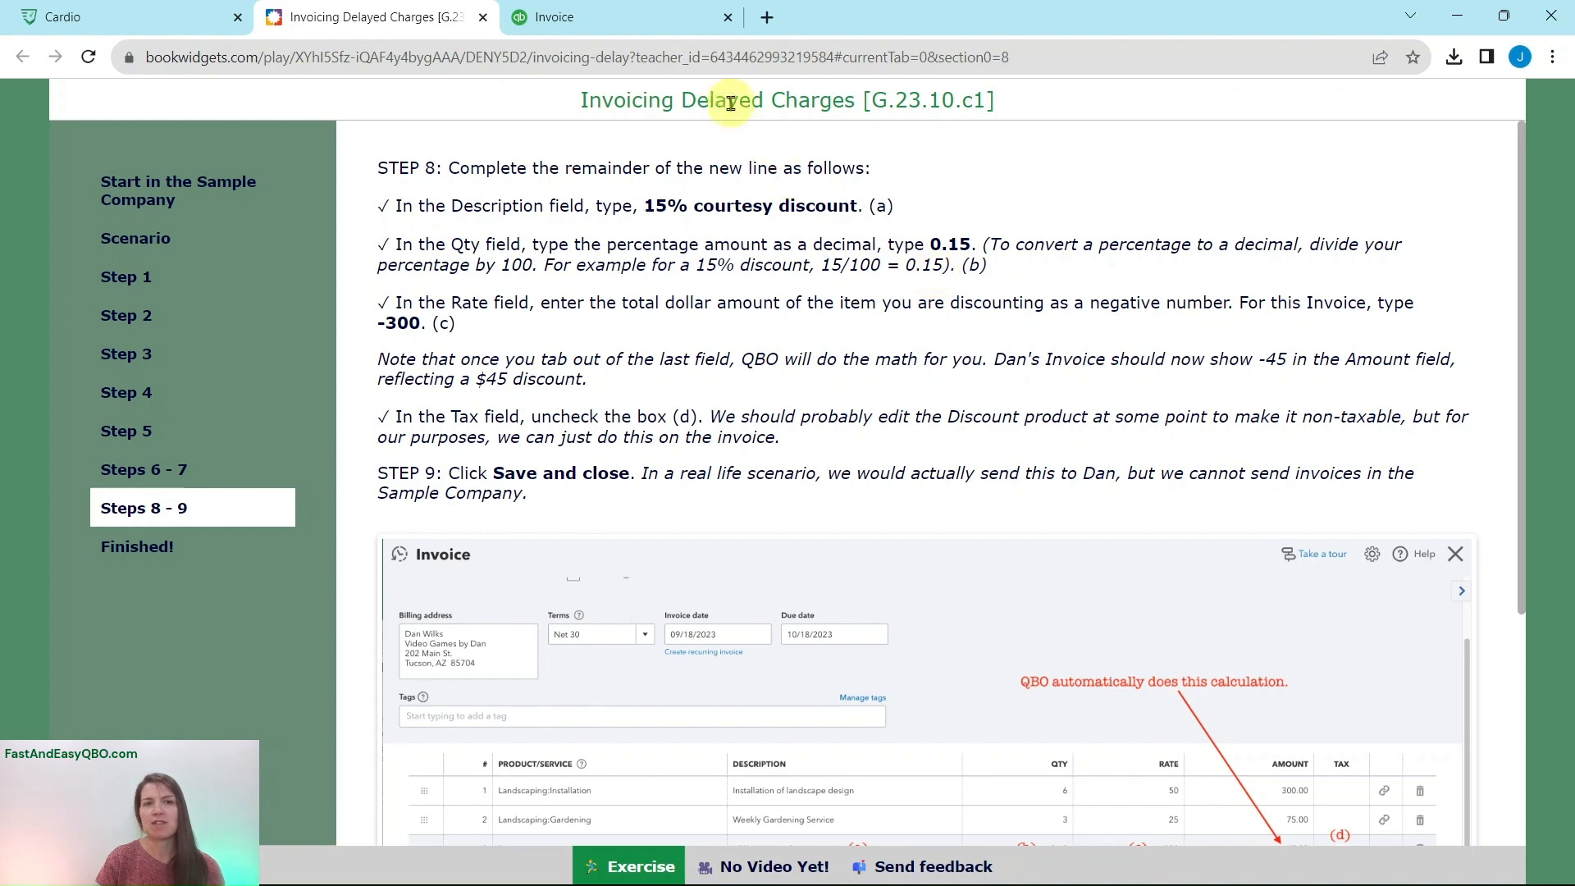
left_click(640, 18)
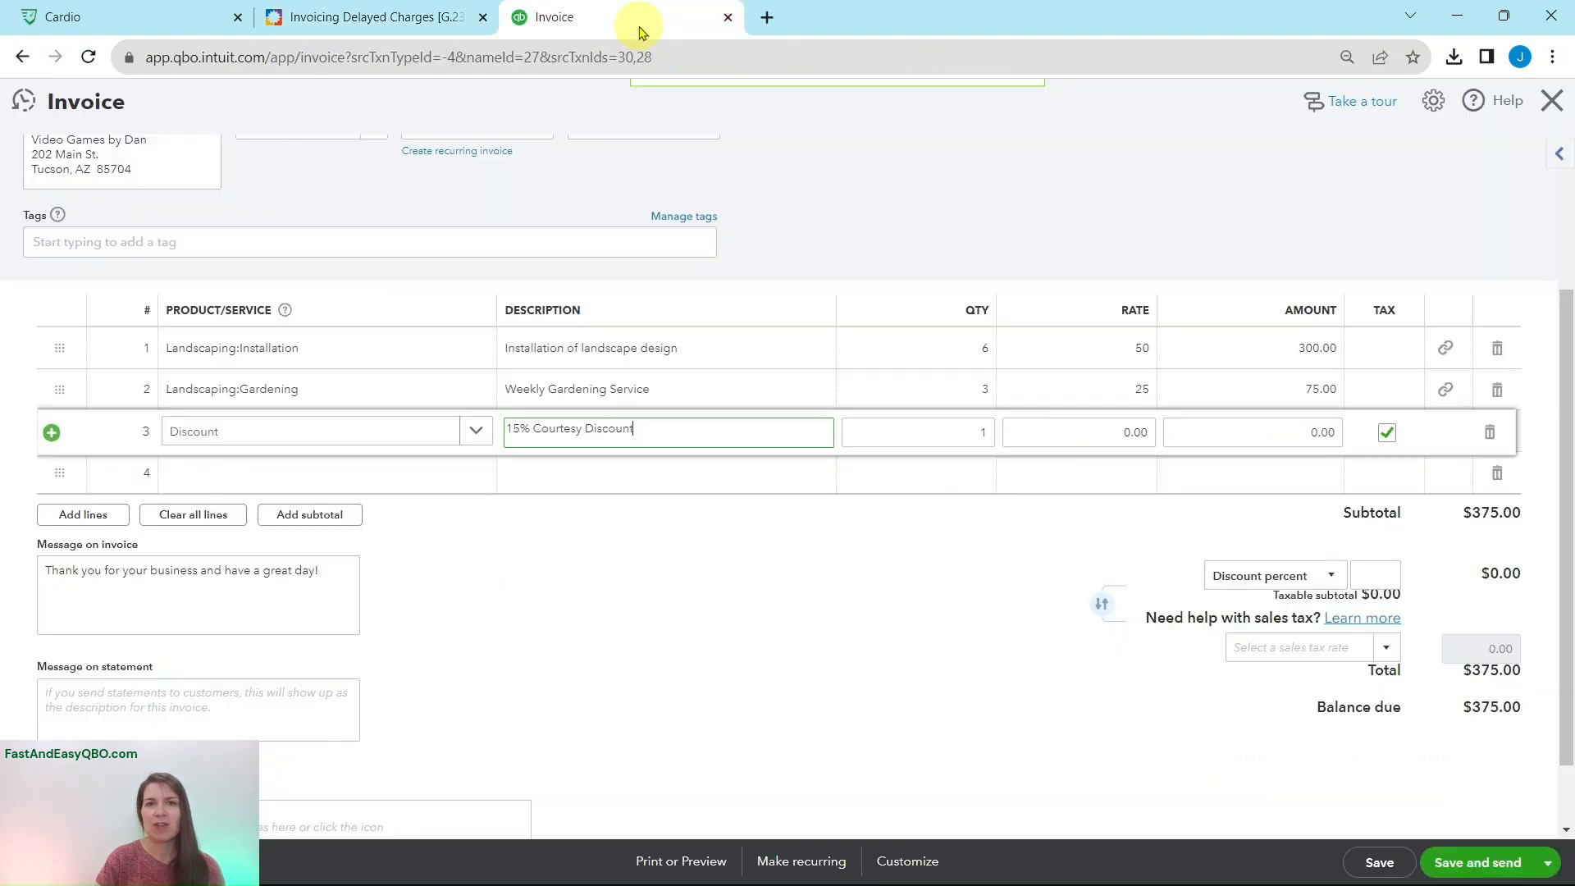
left_click(958, 426)
type(".15")
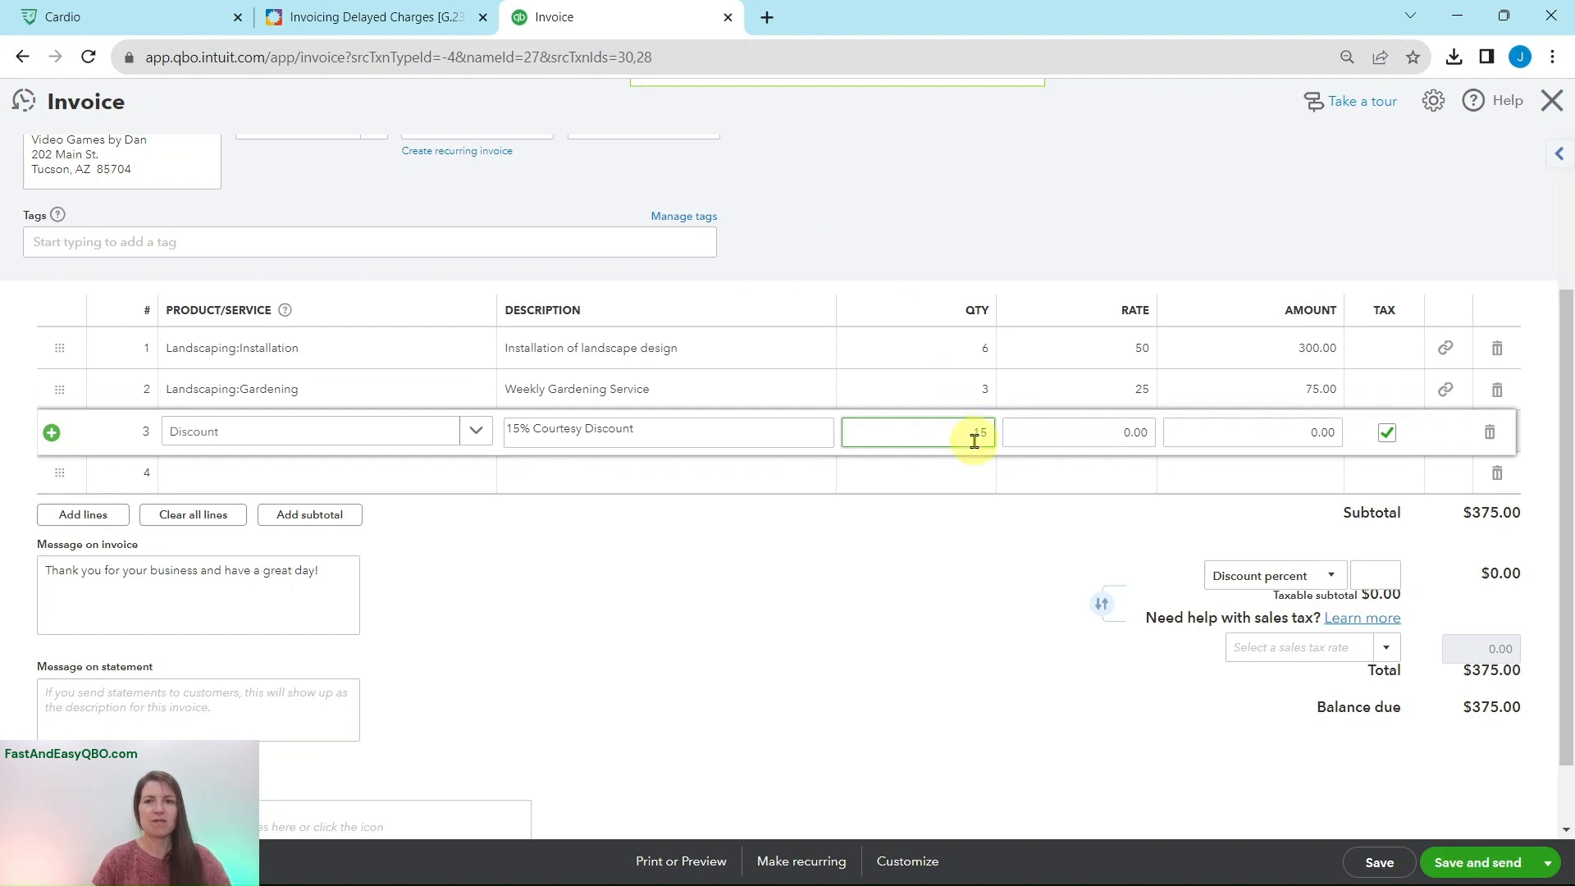
key("Tab")
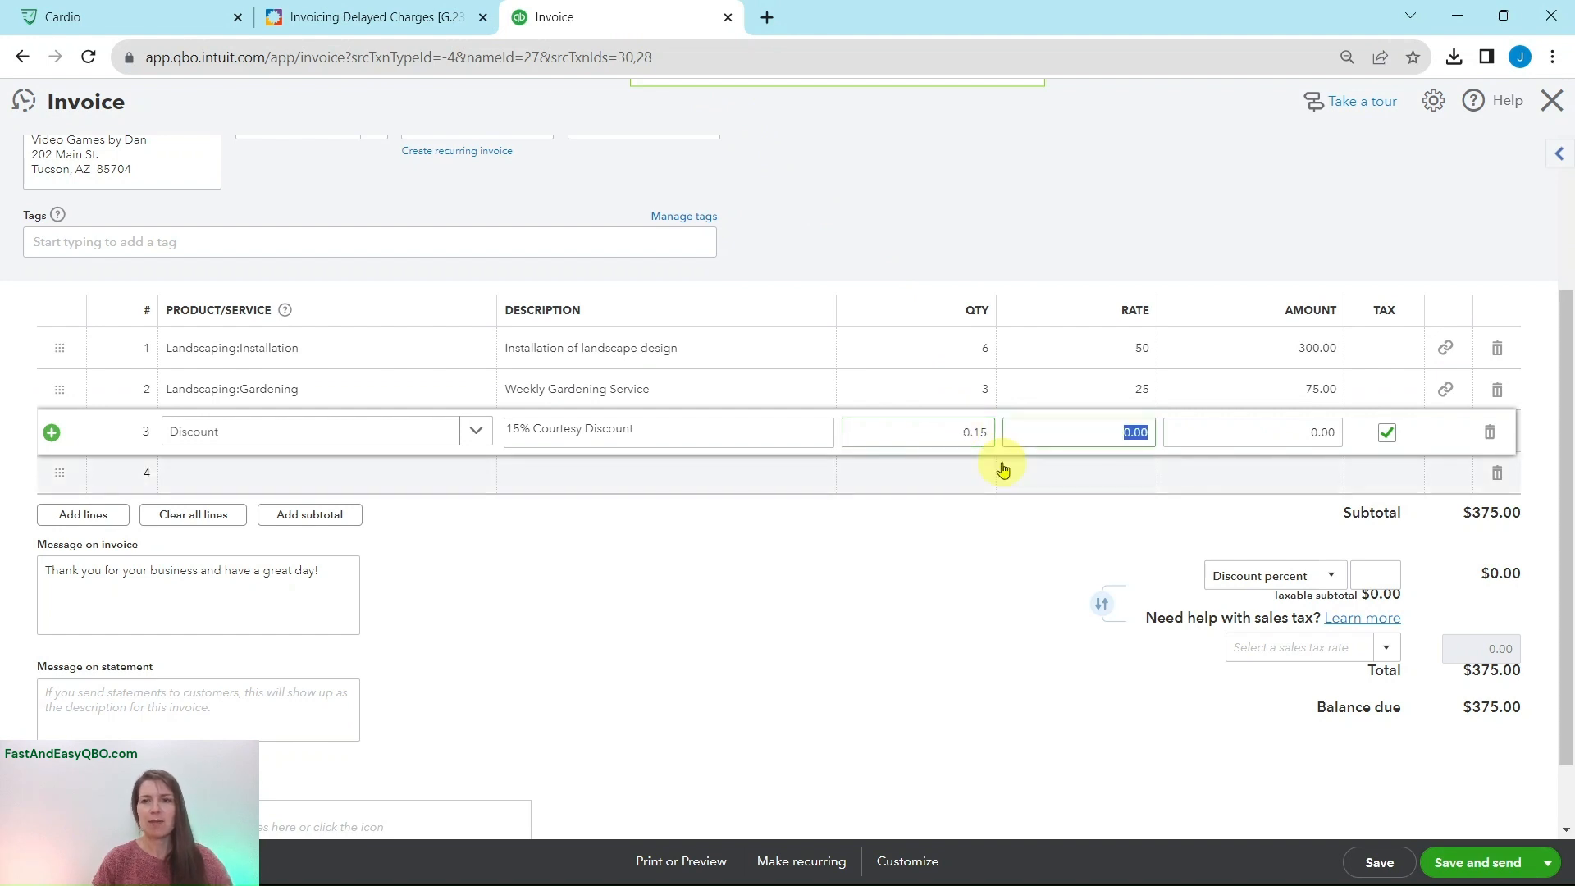
left_click(400, 16)
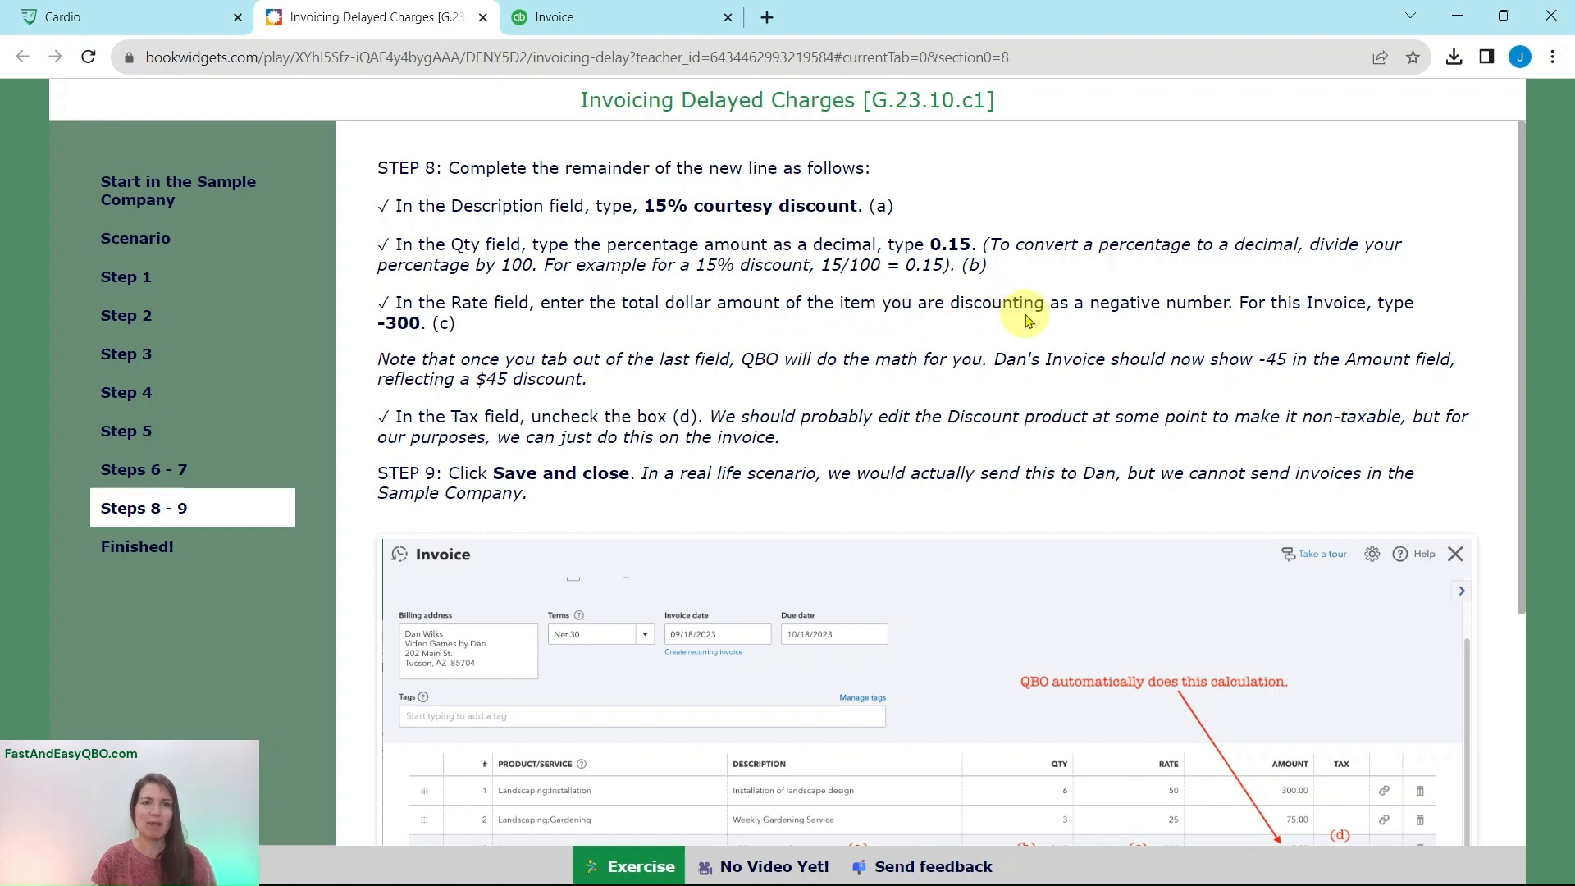
left_click(652, 28)
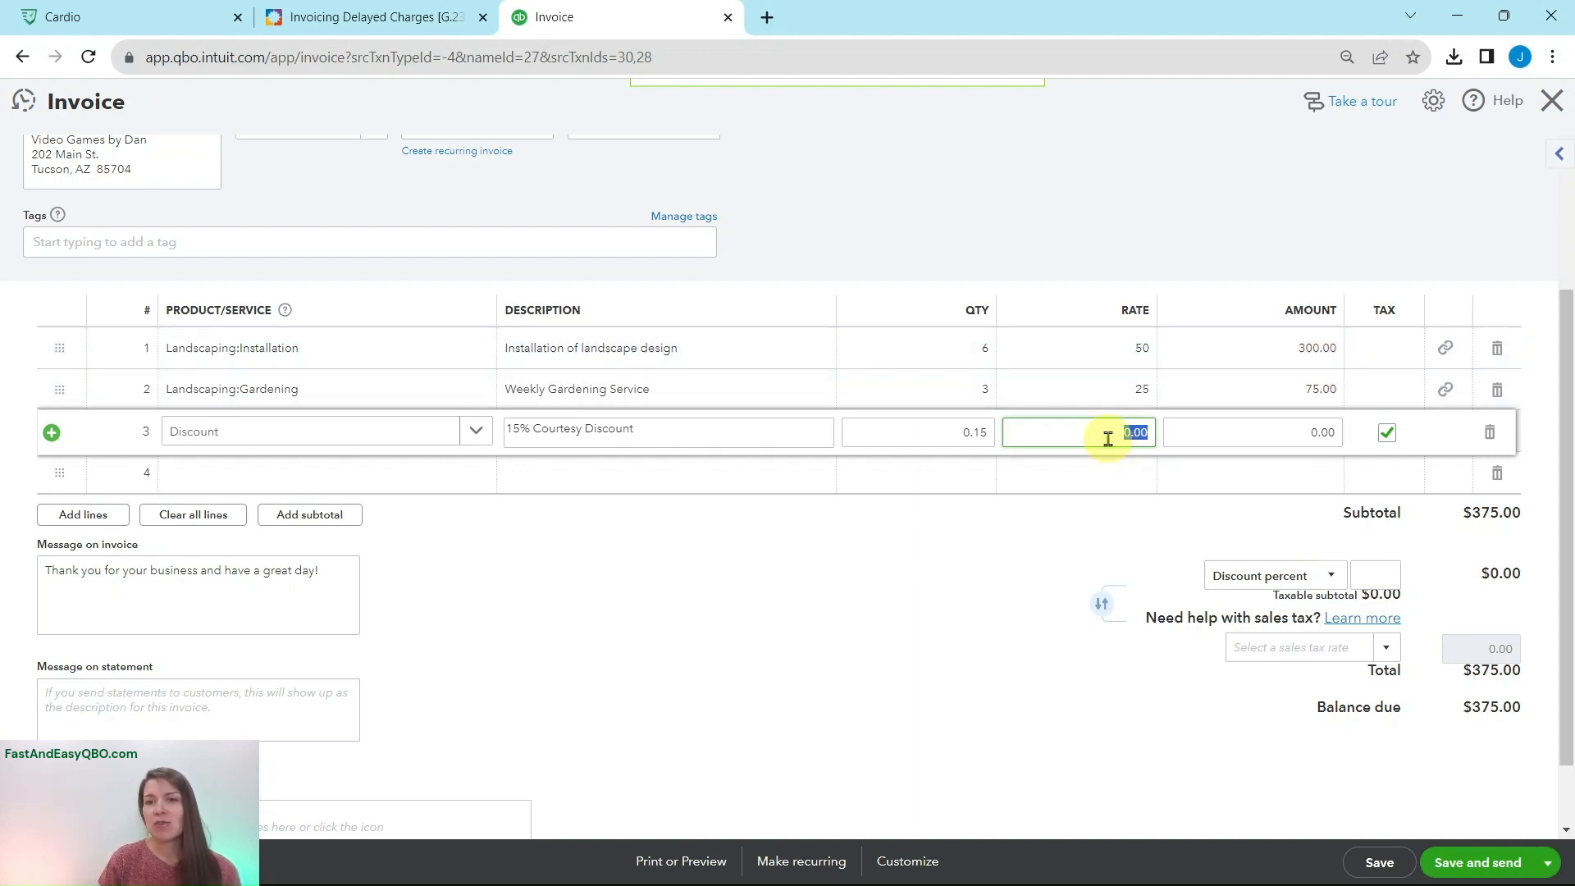
type("-300")
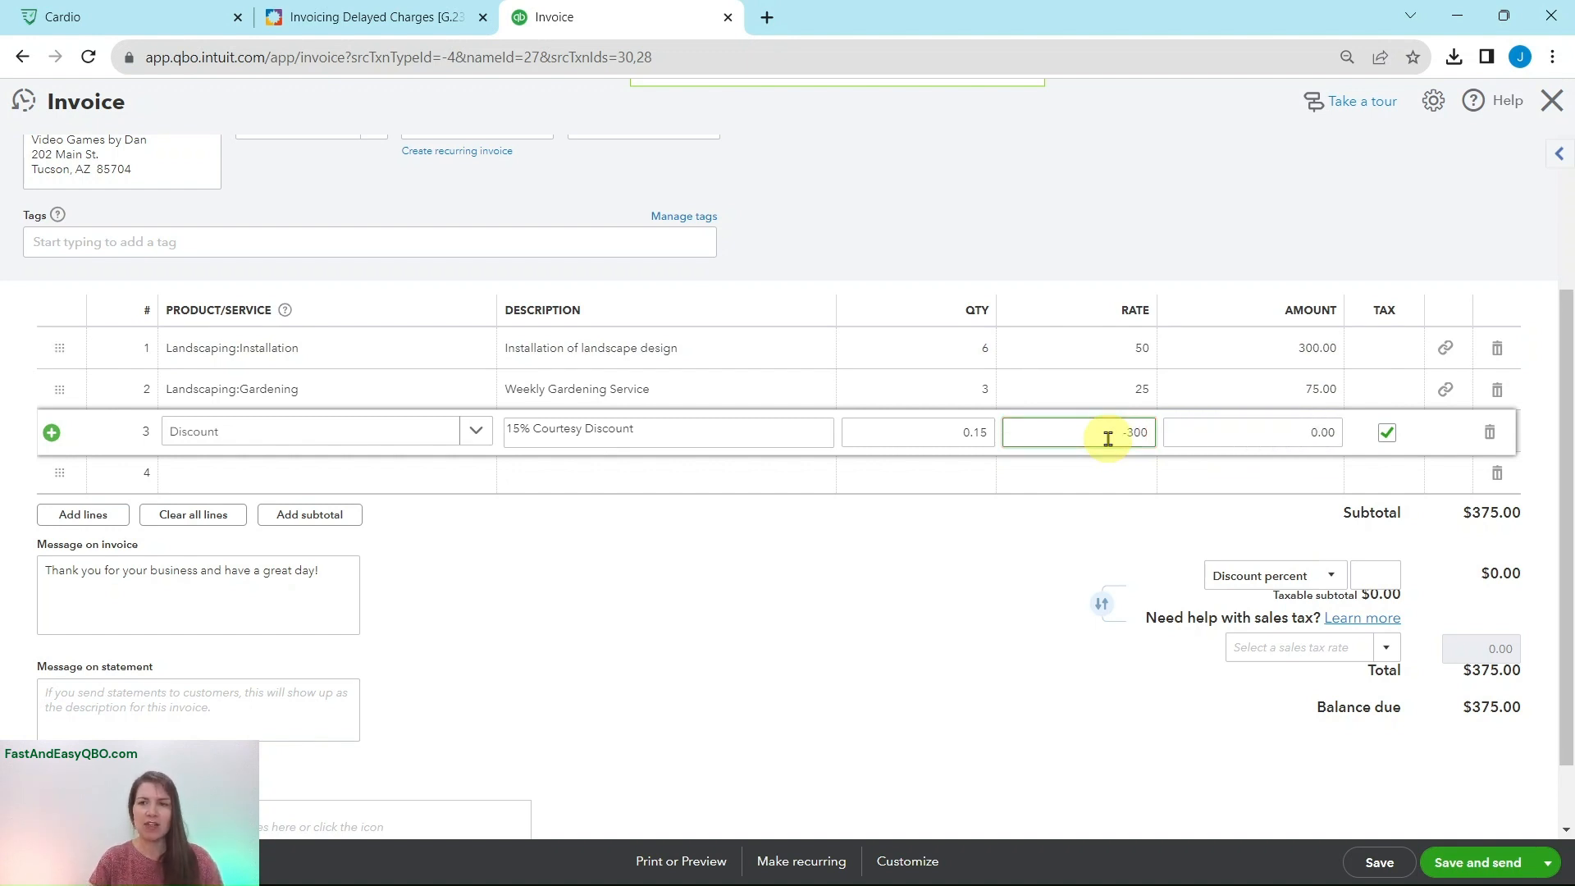
key("Tab")
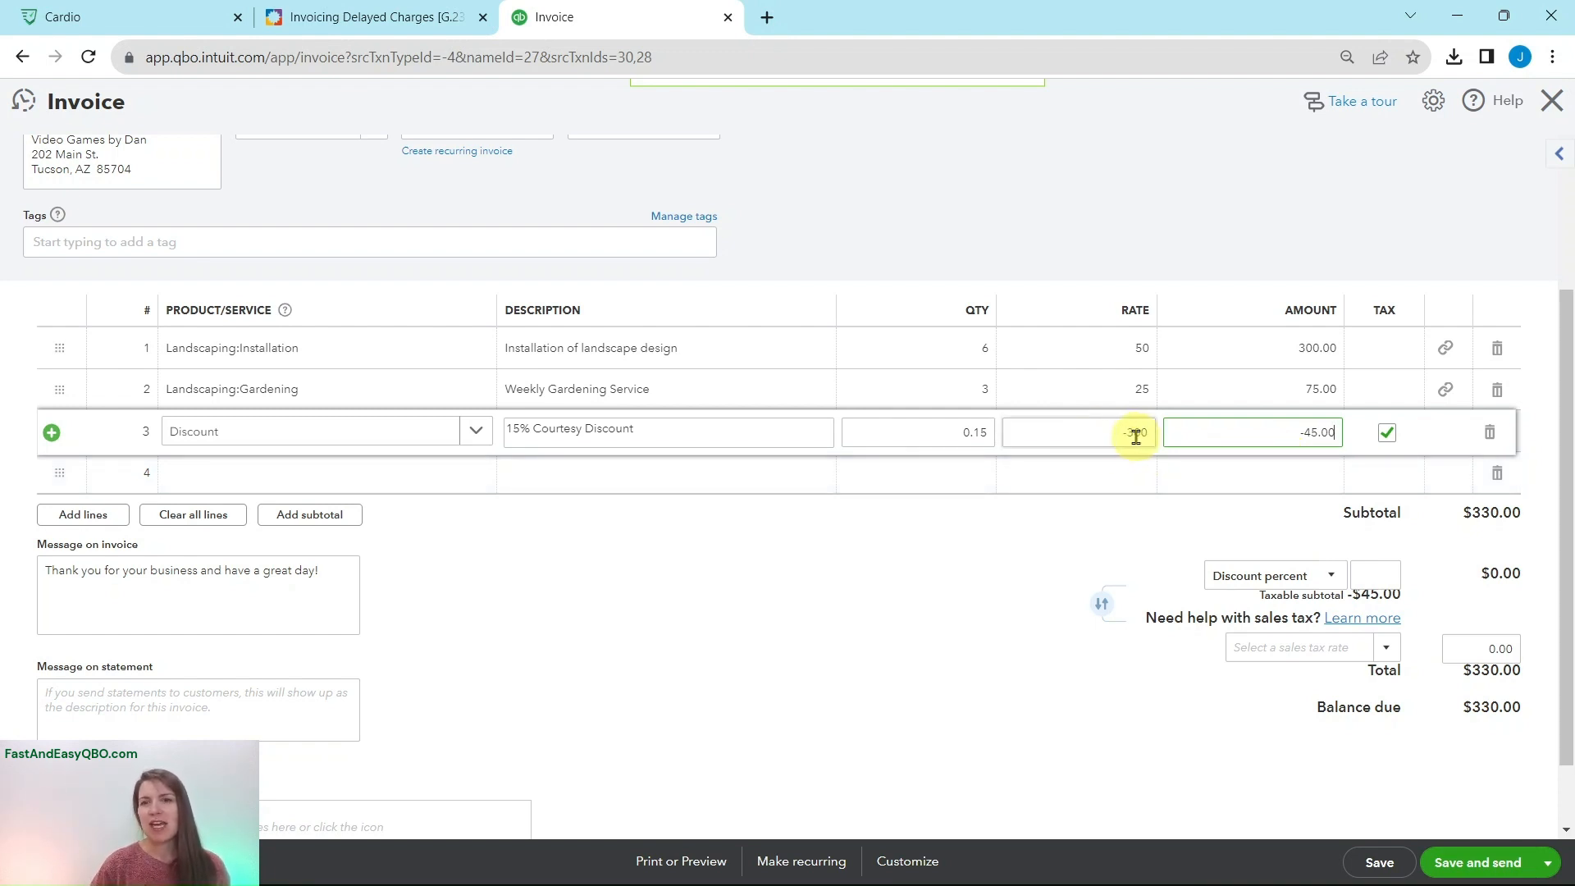
Read the Tax instruction in Step 8 and make the discount line non-taxable on the QuickBooks invoice
left_click(386, 18)
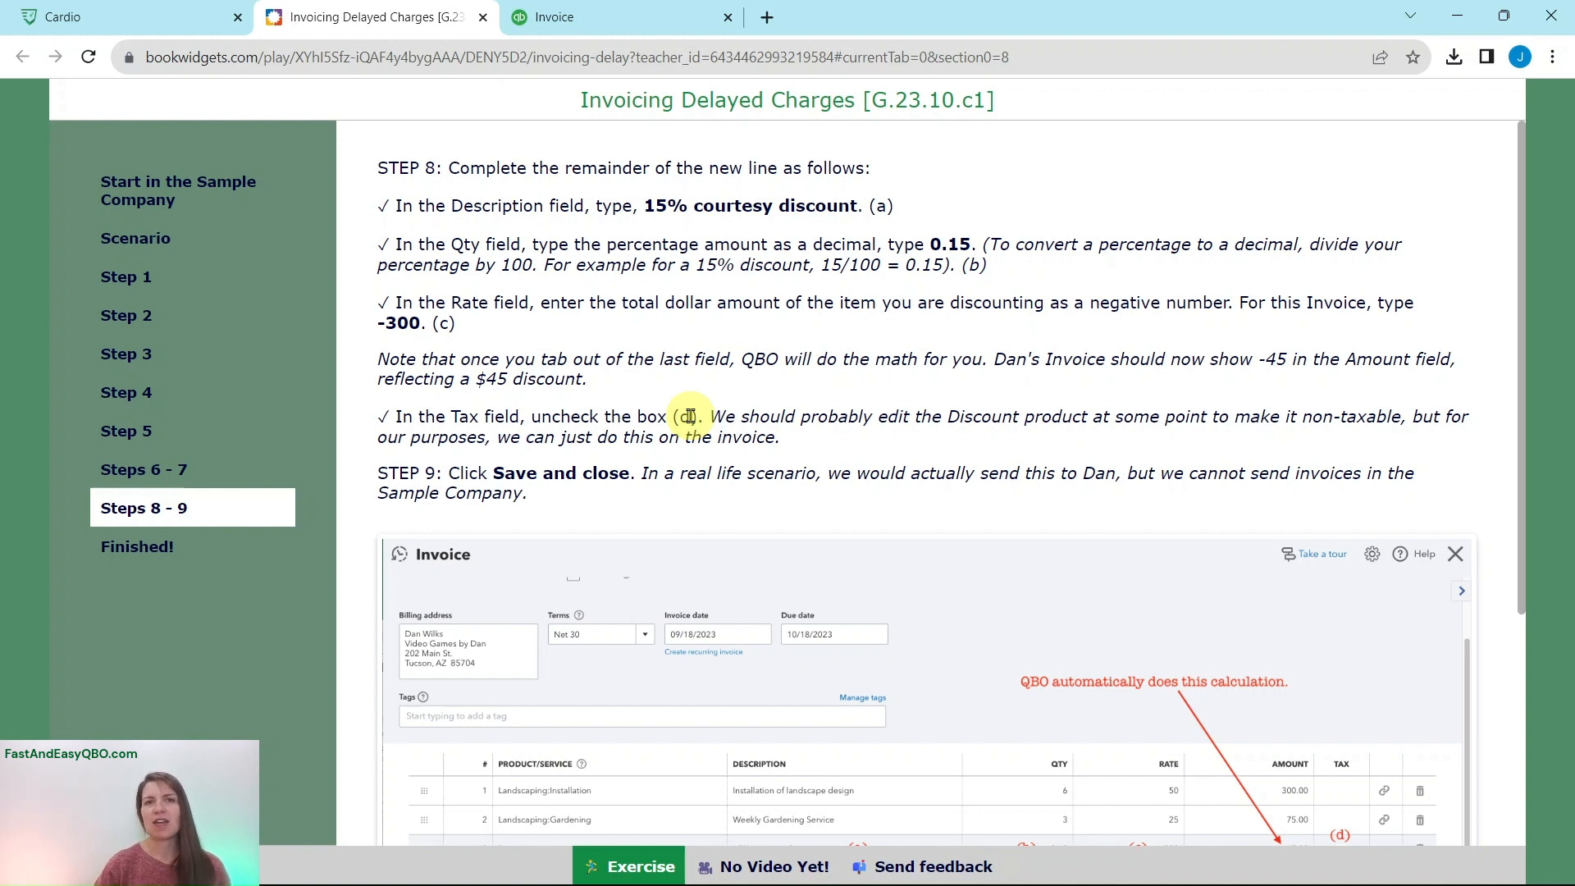
left_click(578, 20)
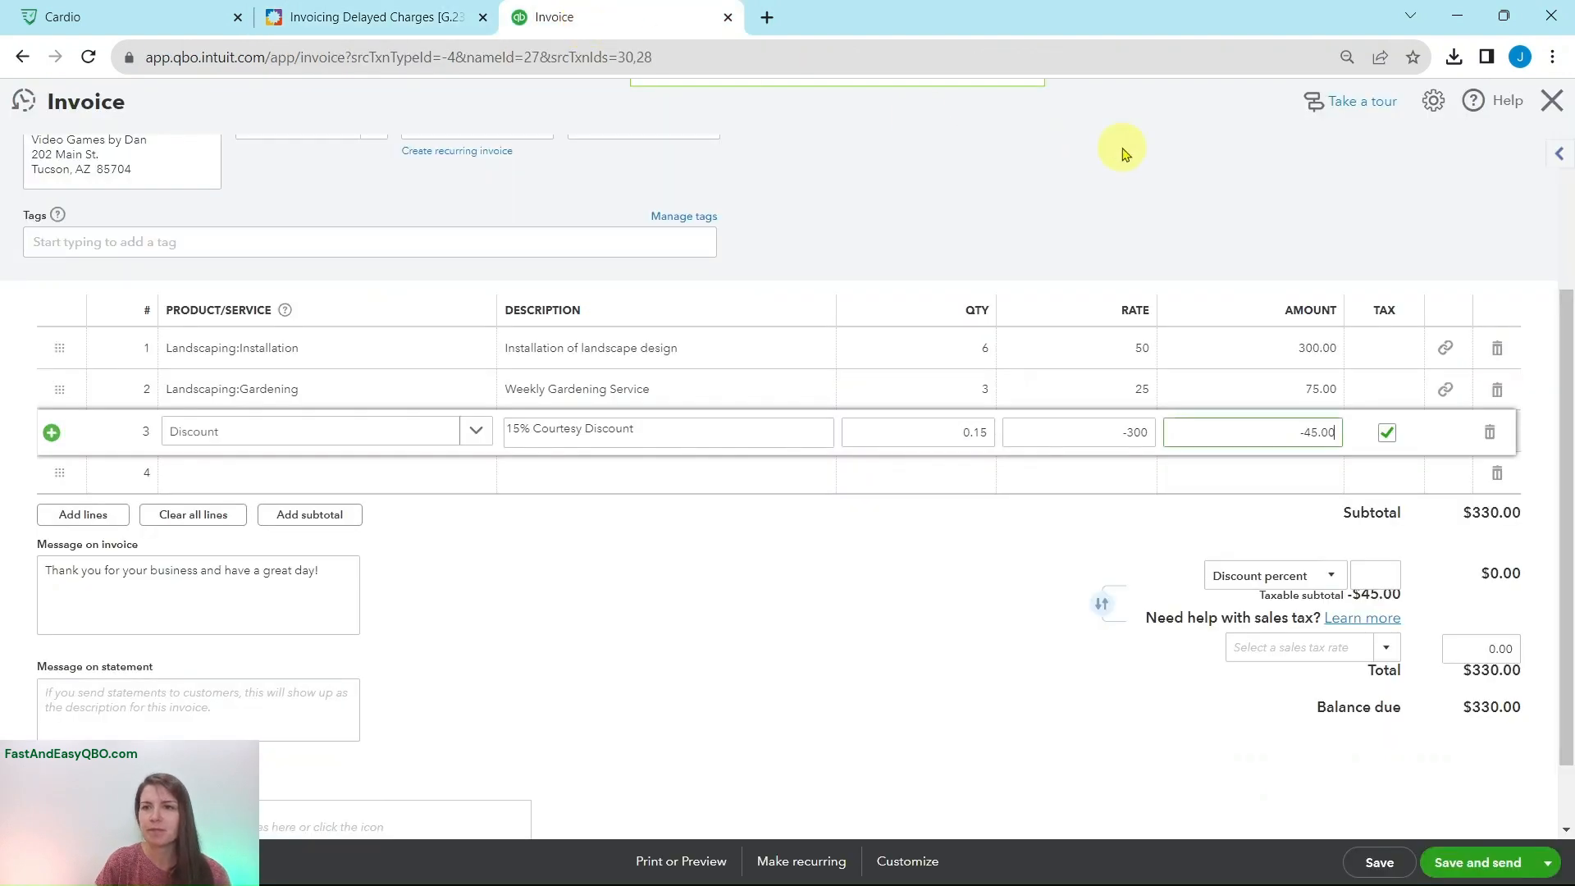
left_click(1387, 435)
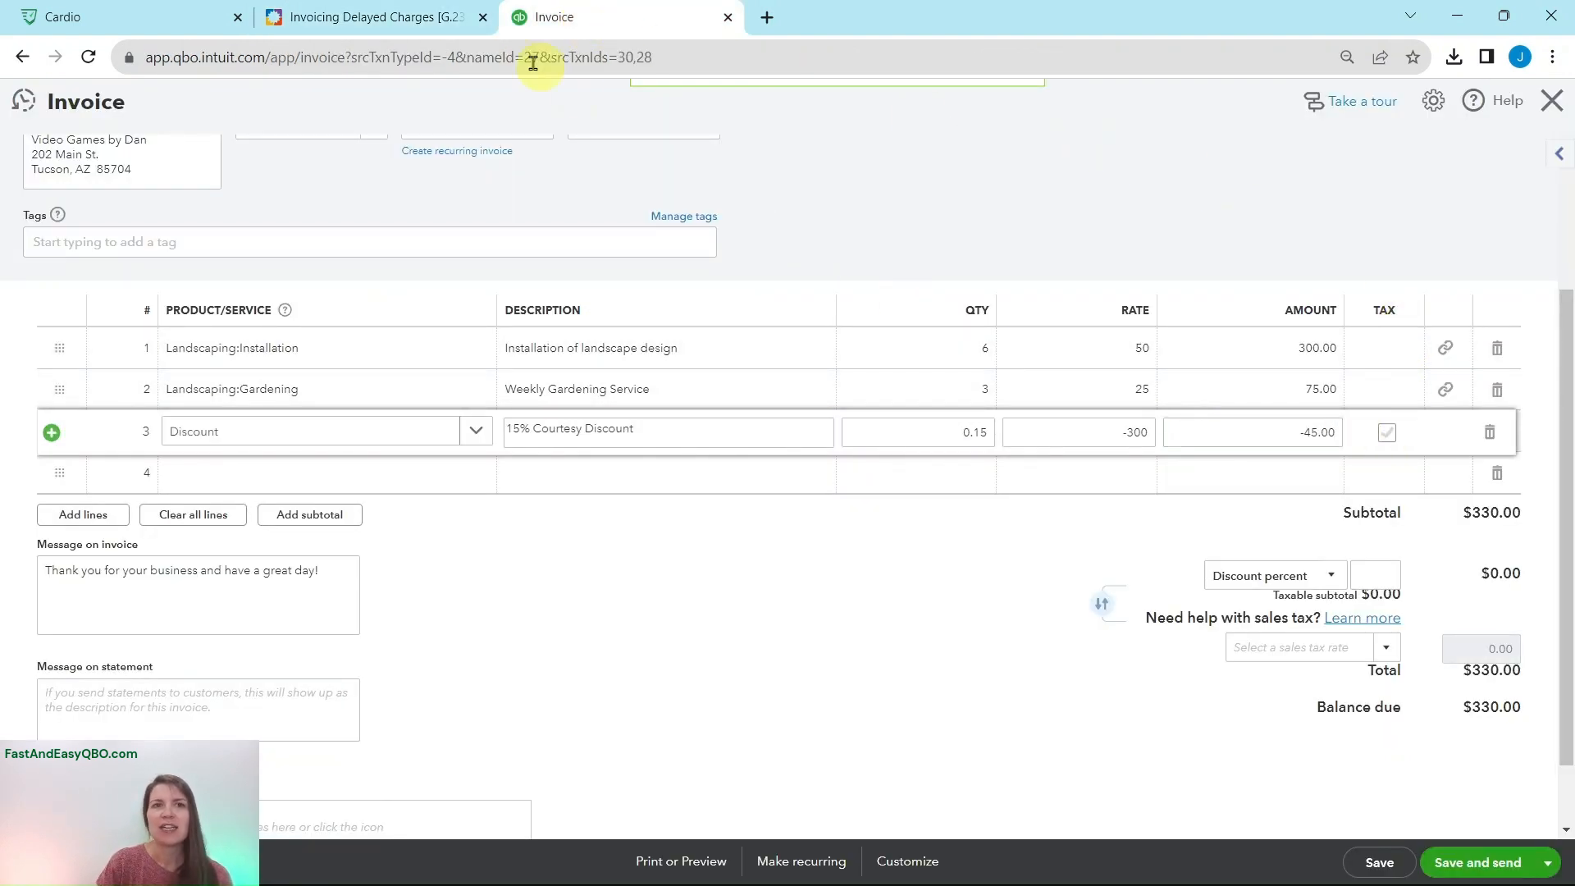
Read Step 9 of the exercise and save and close the Video Games by Dan invoice in QuickBooks
left_click(416, 16)
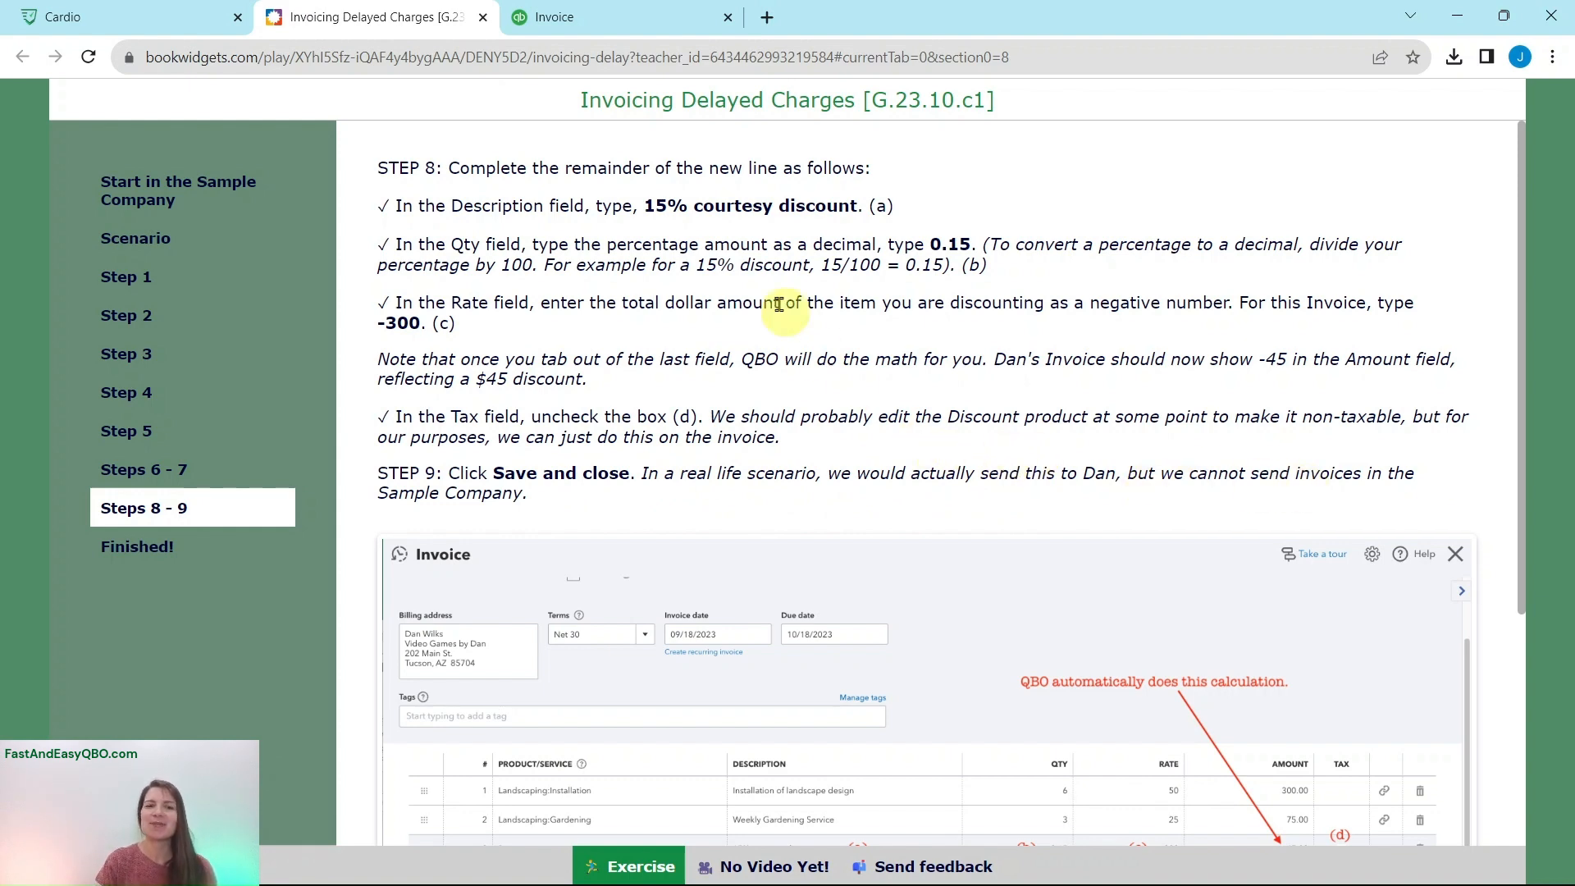
left_click(624, 20)
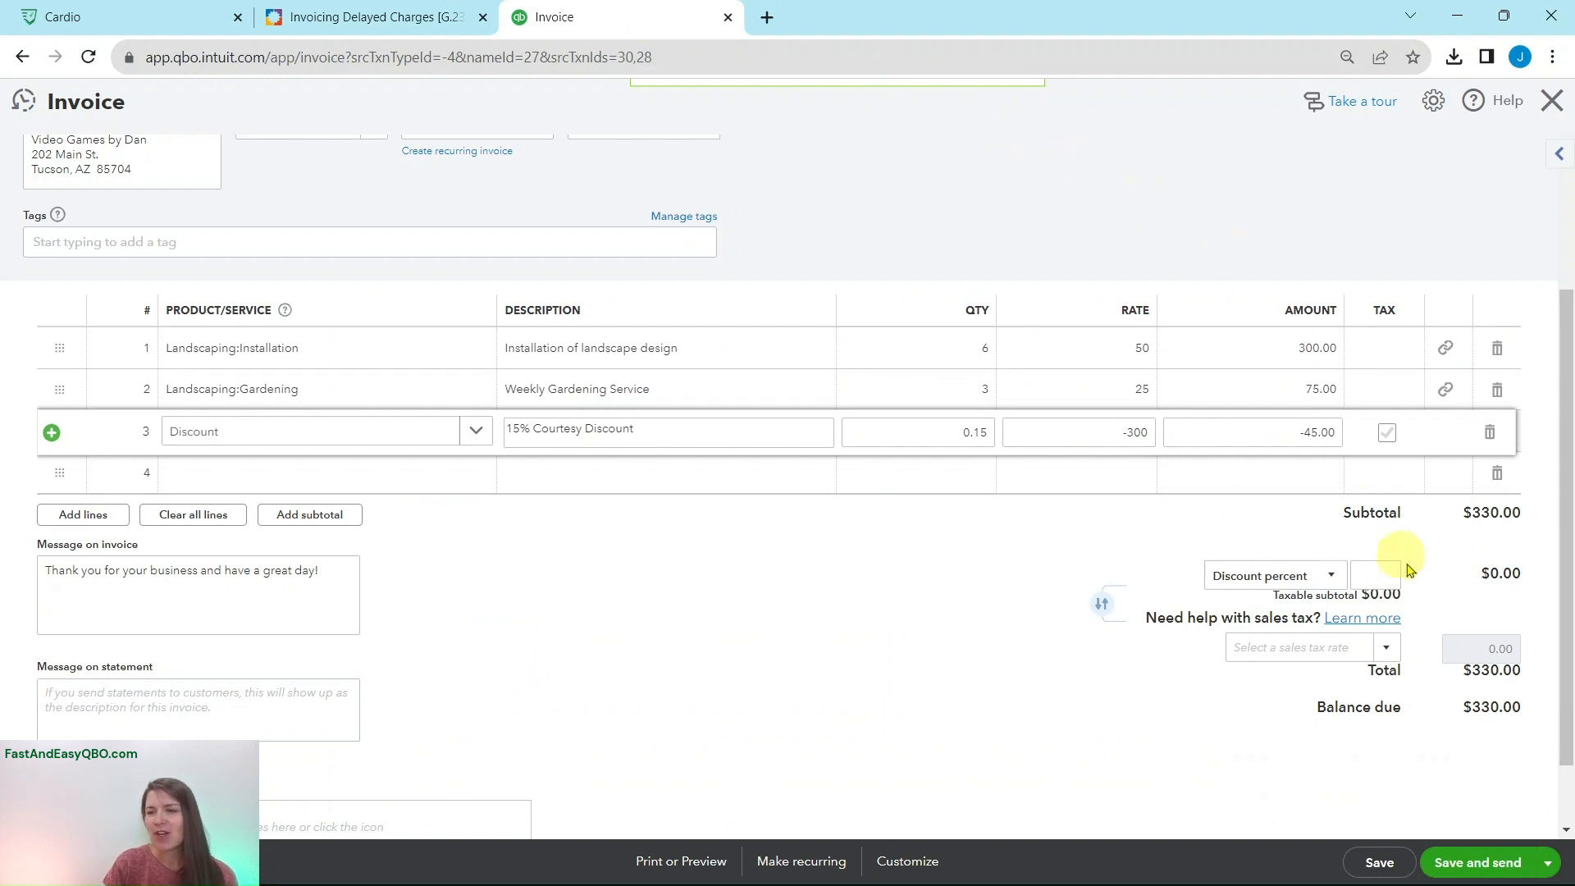
left_click(1550, 863)
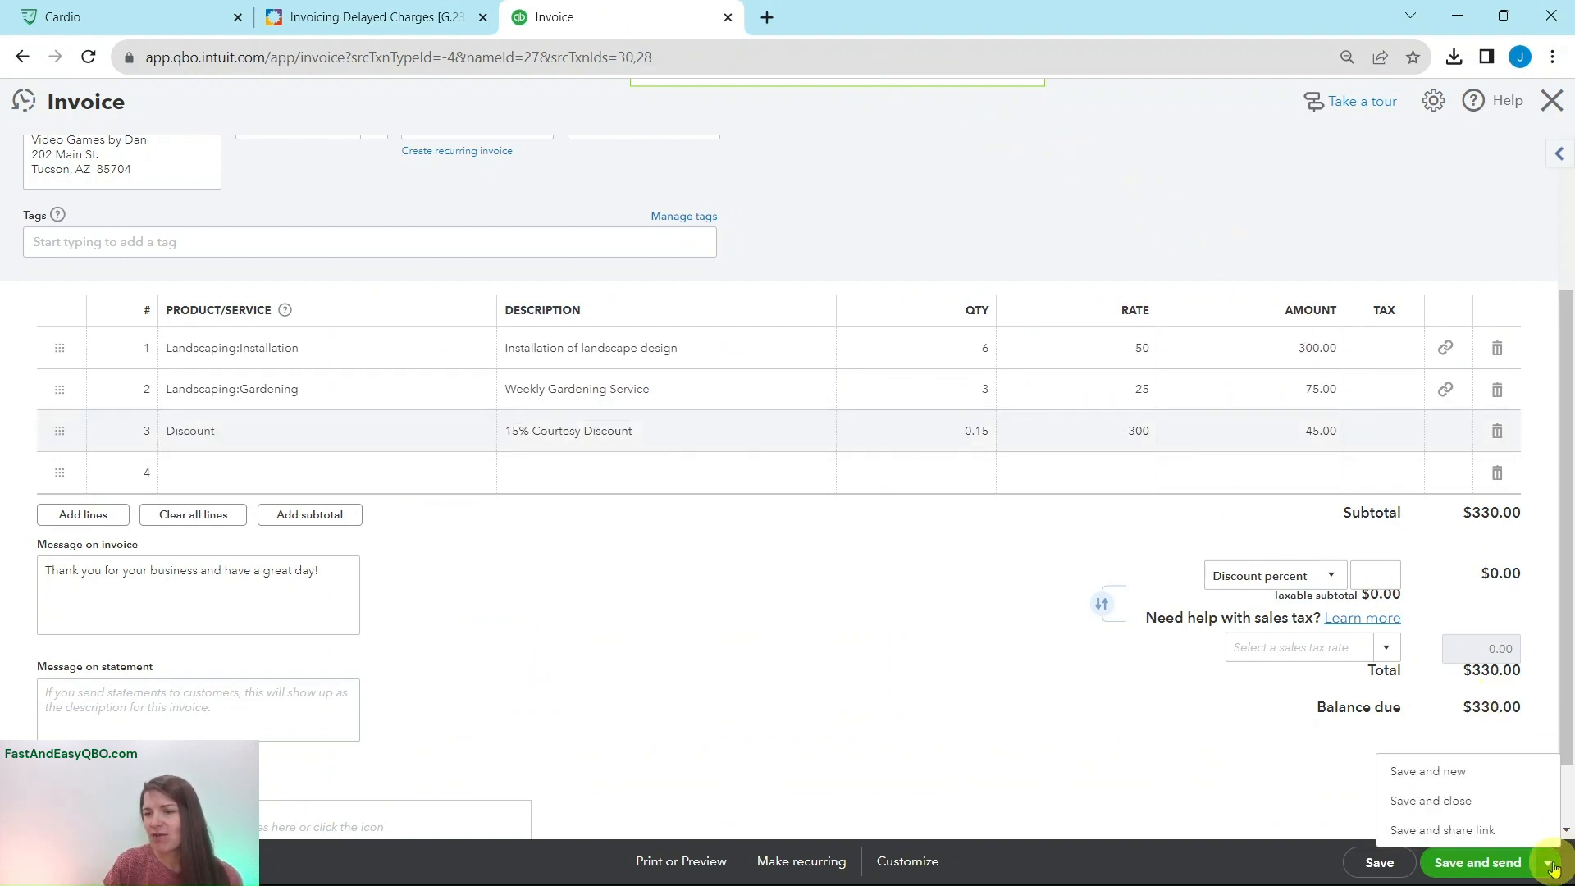
left_click(1422, 802)
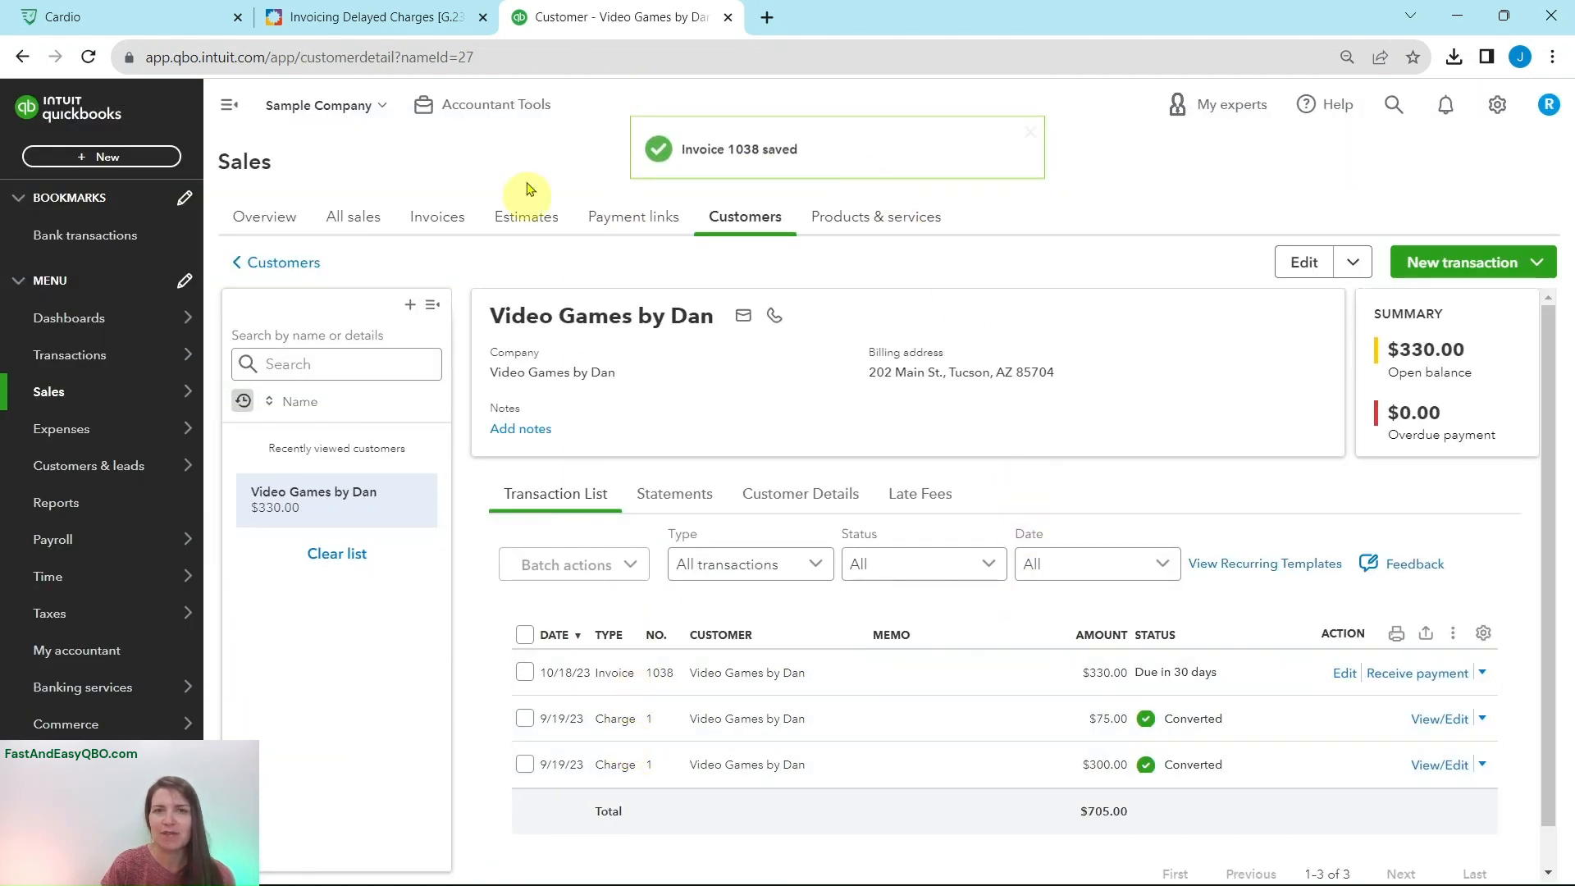
Read the exercise's Finished page and check the open balance and charge statuses of Video Games by Dan in QuickBooks
left_click(416, 16)
left_click(173, 545)
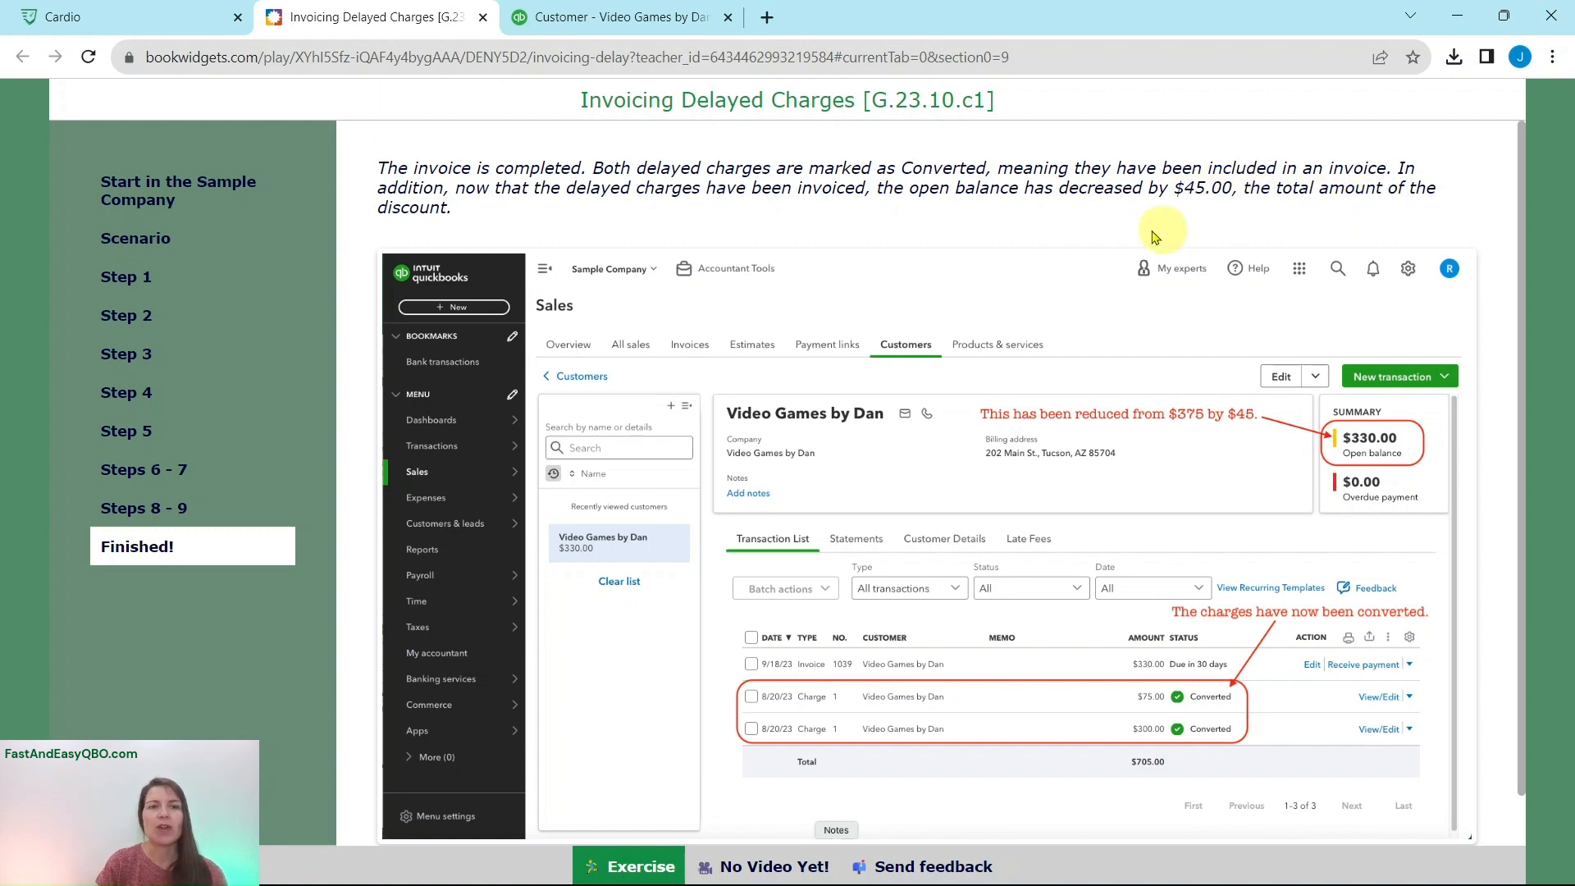
left_click(600, 24)
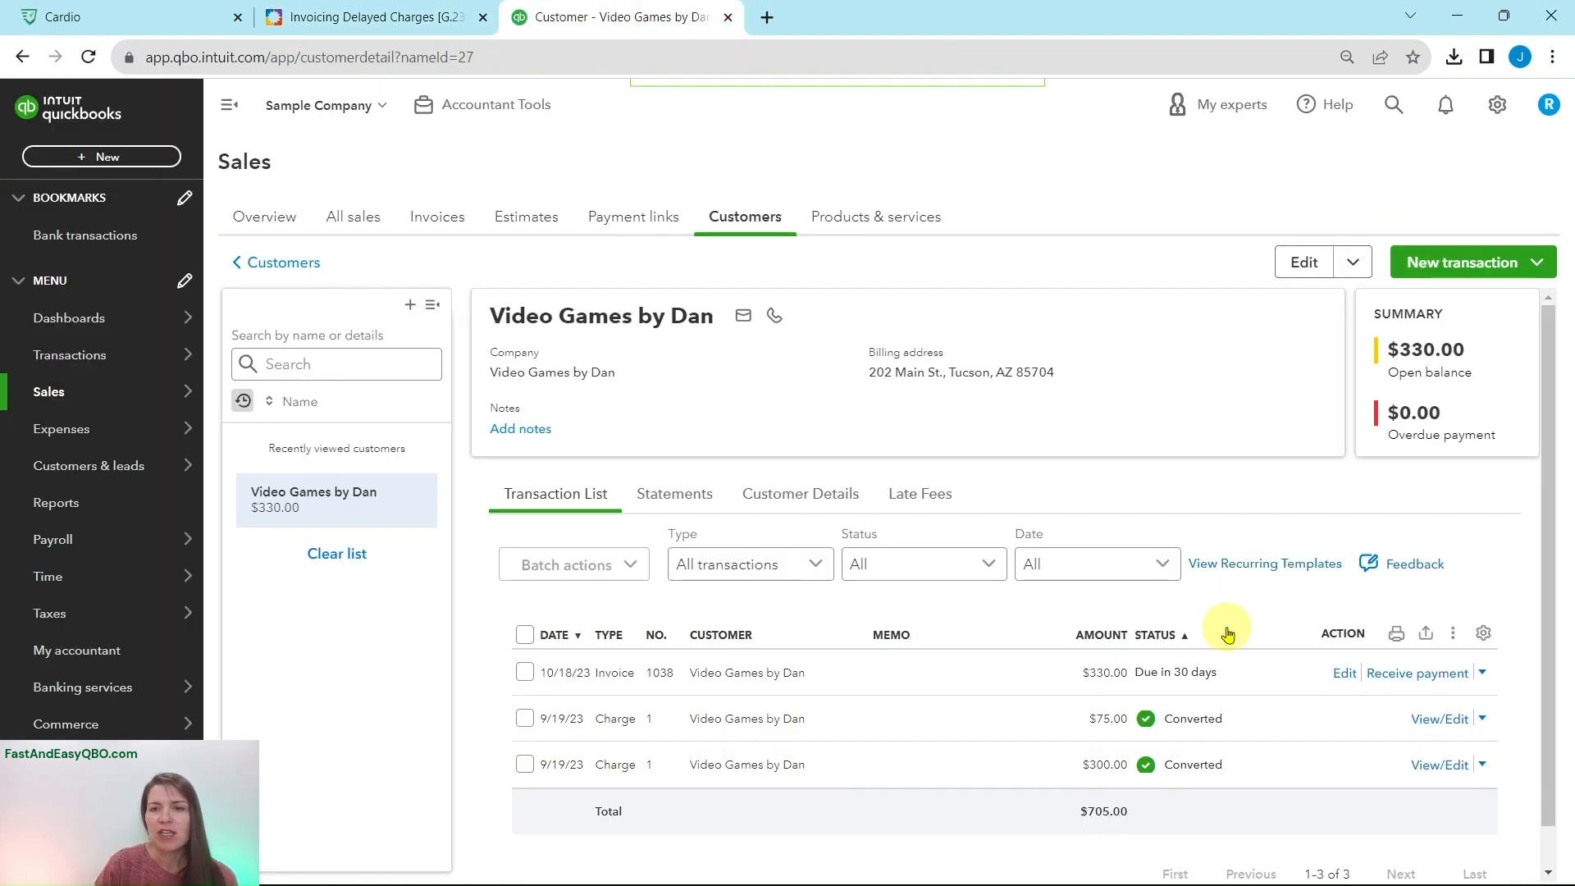